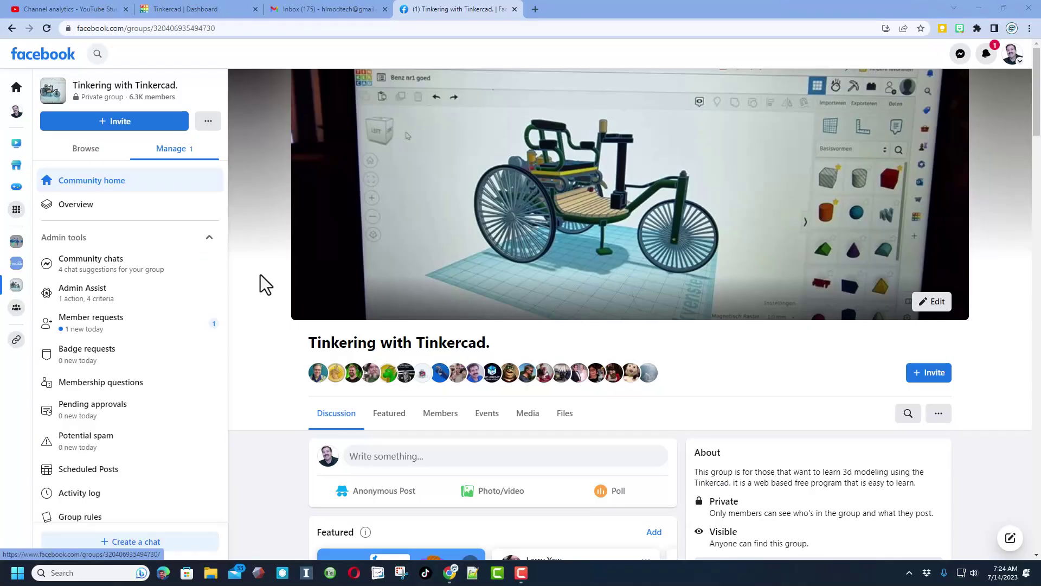
Switch to Tinkercad, create a new 3D design and rename it one44.
scroll(260, 274, down, 1)
scroll(263, 320, down, 6)
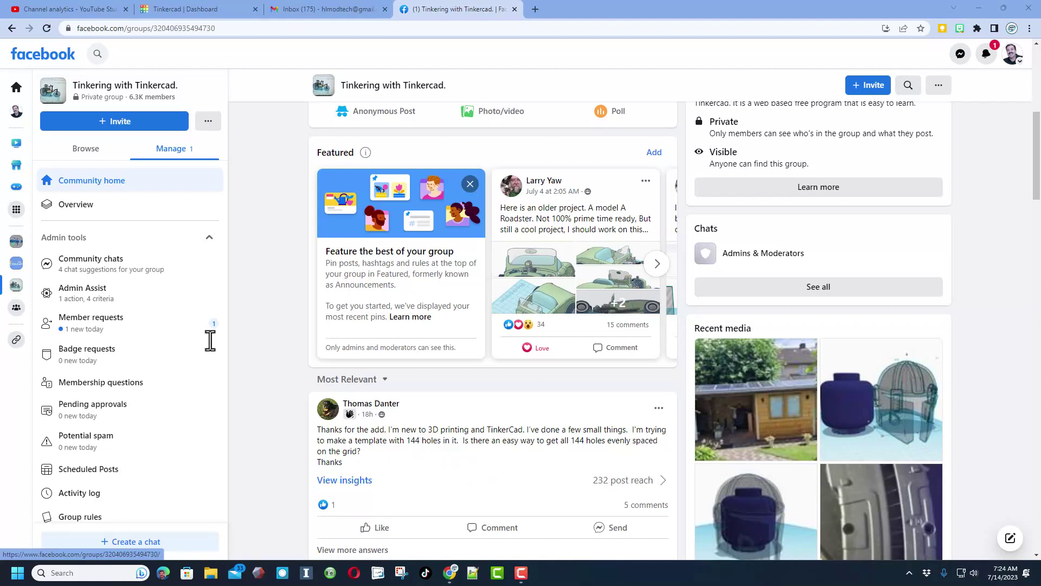
key(ctrl+2)
click(190, 283)
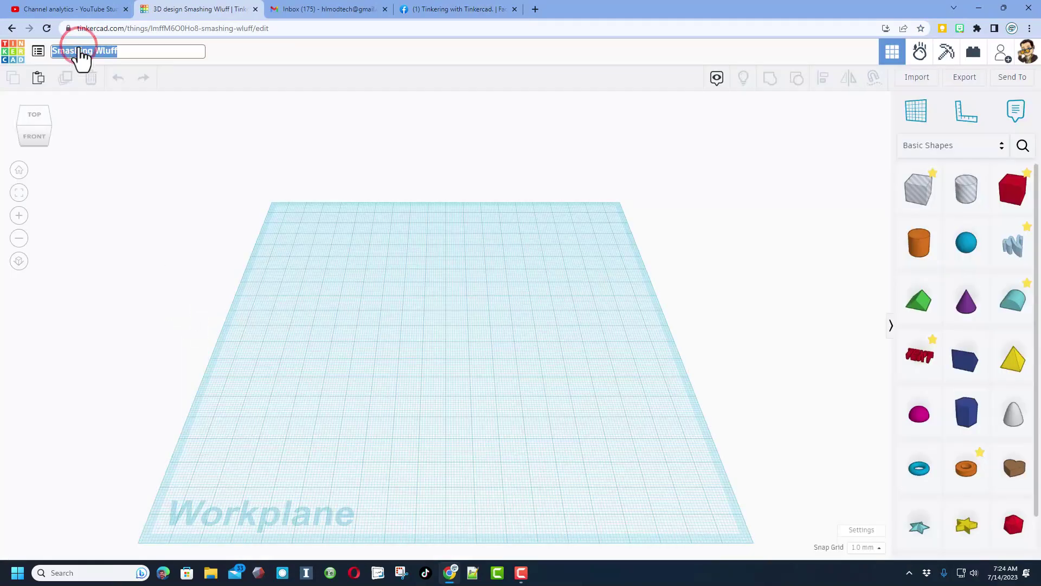
text(one)
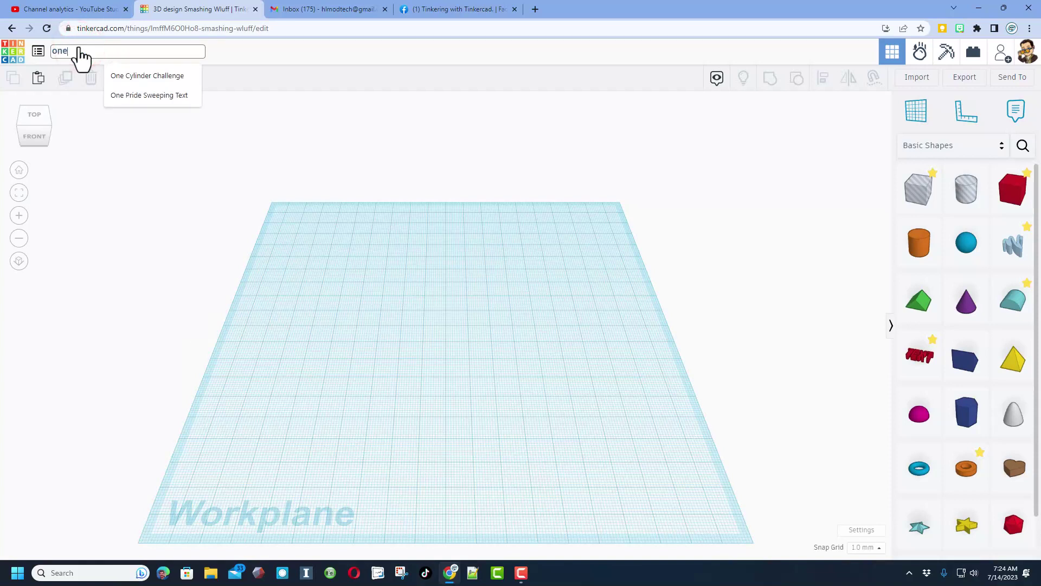
text(44)
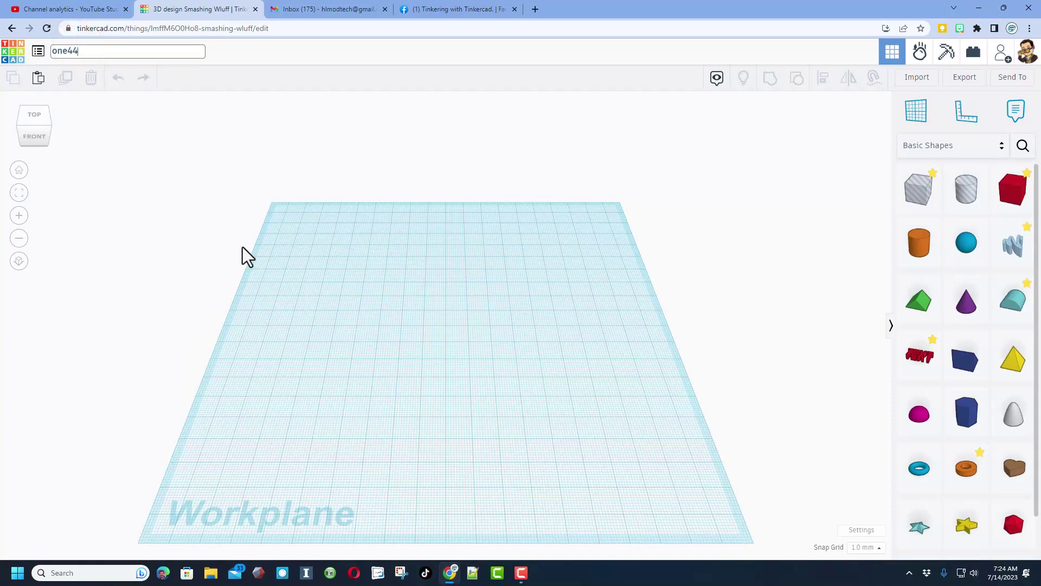
click(295, 255)
Search the community shapes for "grid" and place a Polygon Grid on the upper middle area of the workplane.
click(1022, 146)
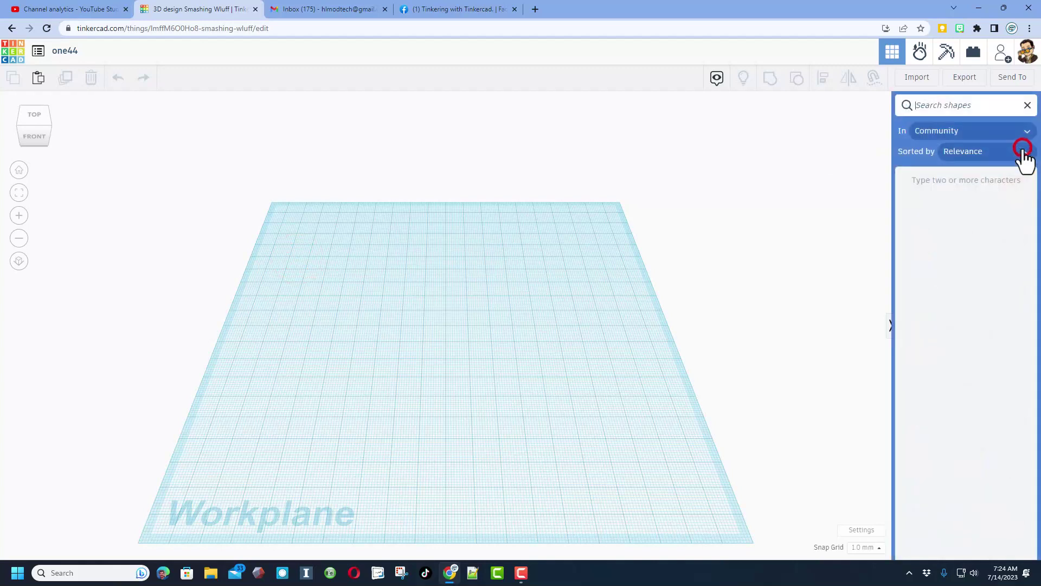
text(grid)
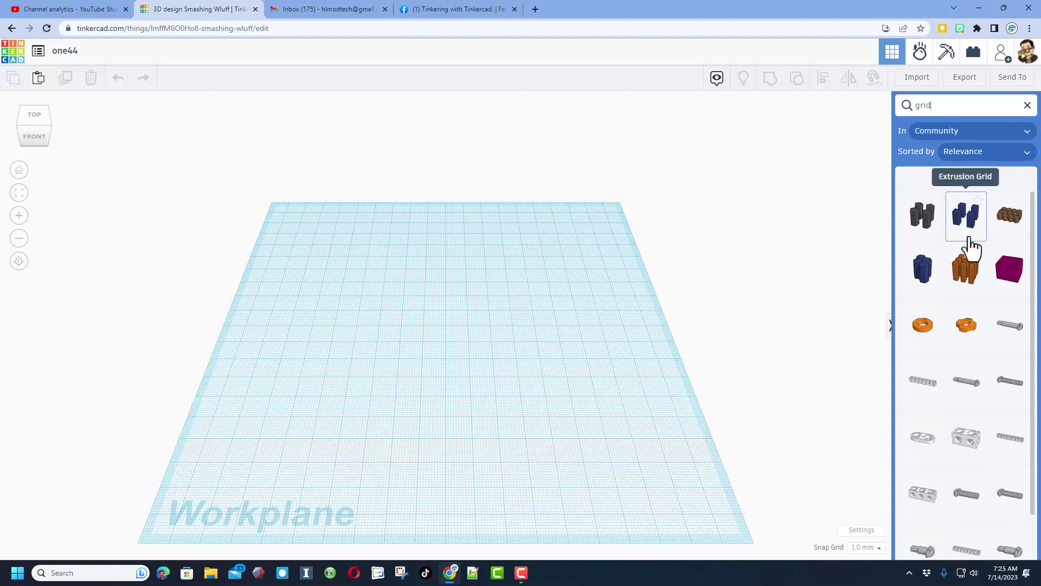
click(922, 227)
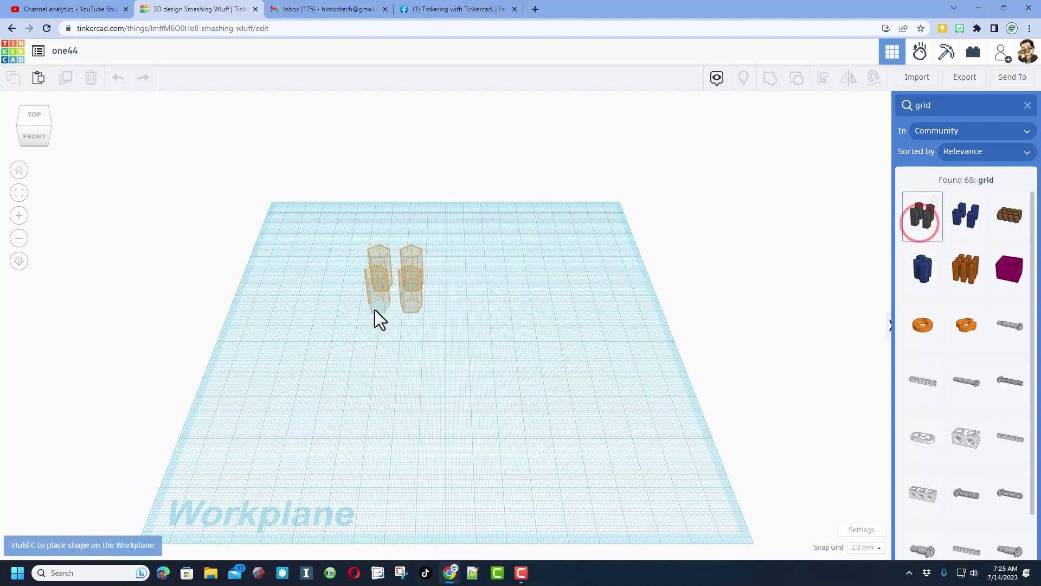
click(380, 320)
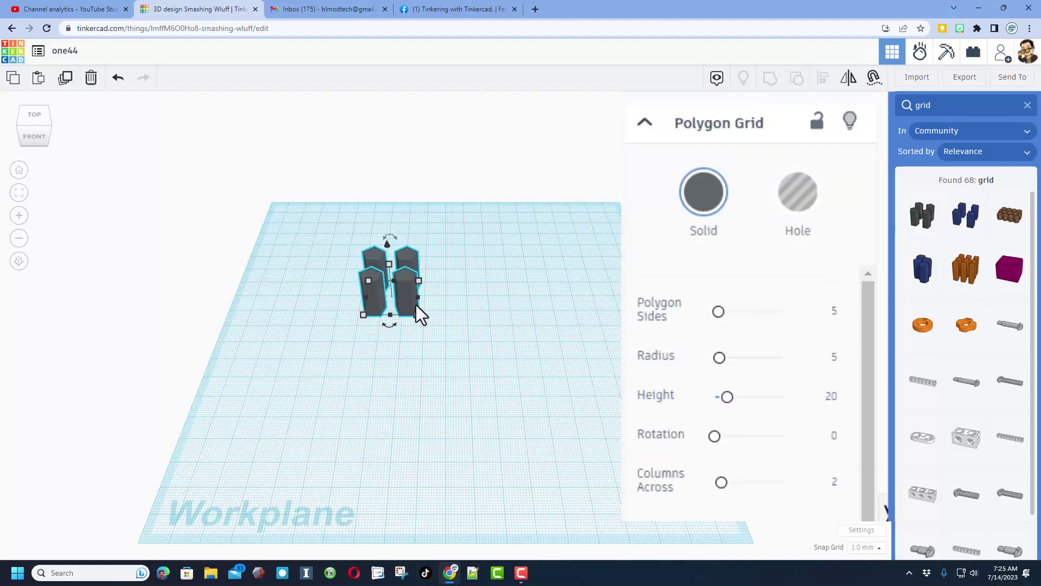
Set the Polygon Grid to 4 polygon sides with a radius of 3 and a rotation of 45.
click(833, 312)
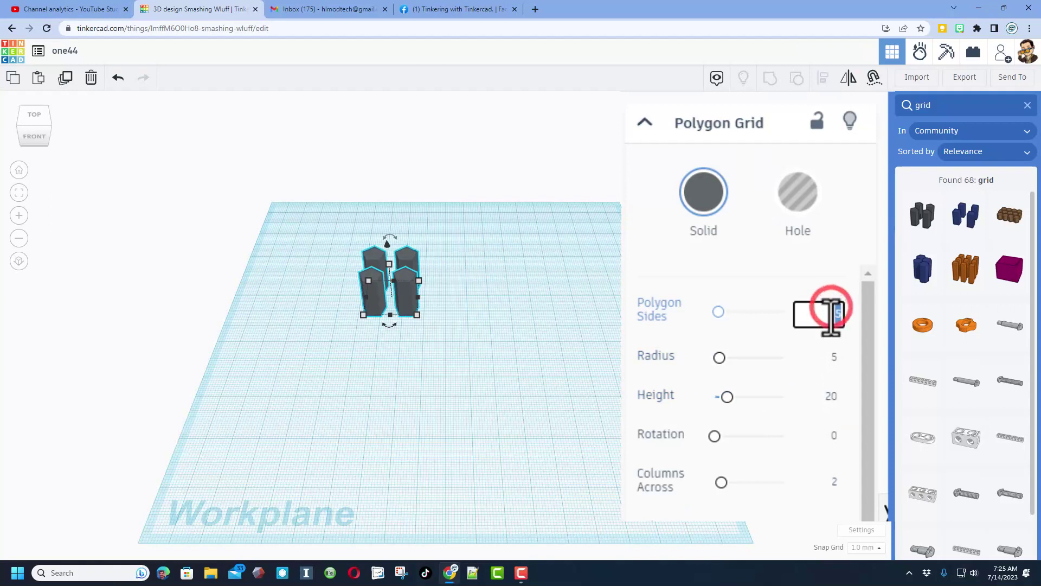
text(6)
key(Return)
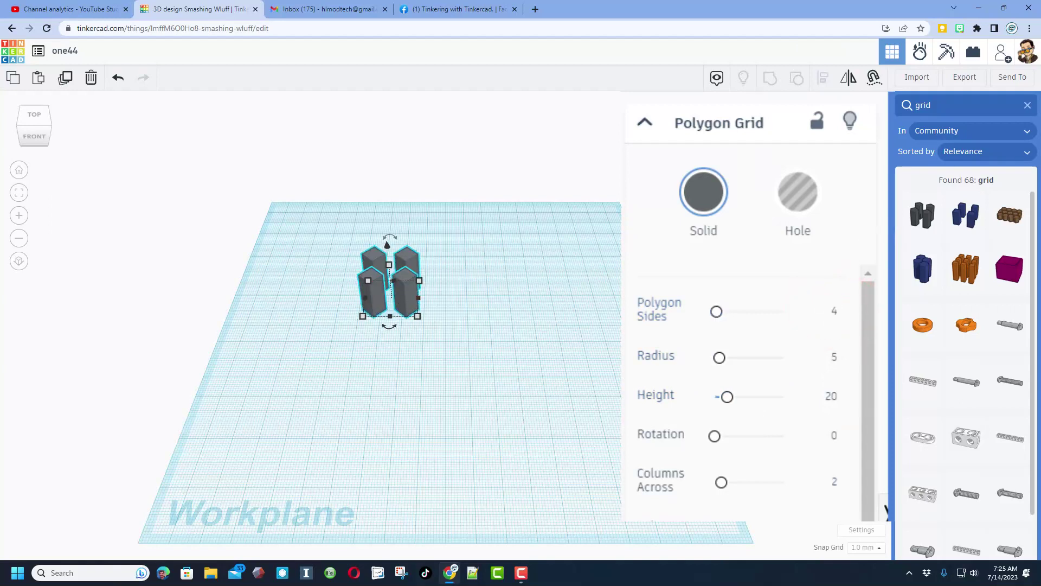
click(838, 361)
text(3)
key(Return)
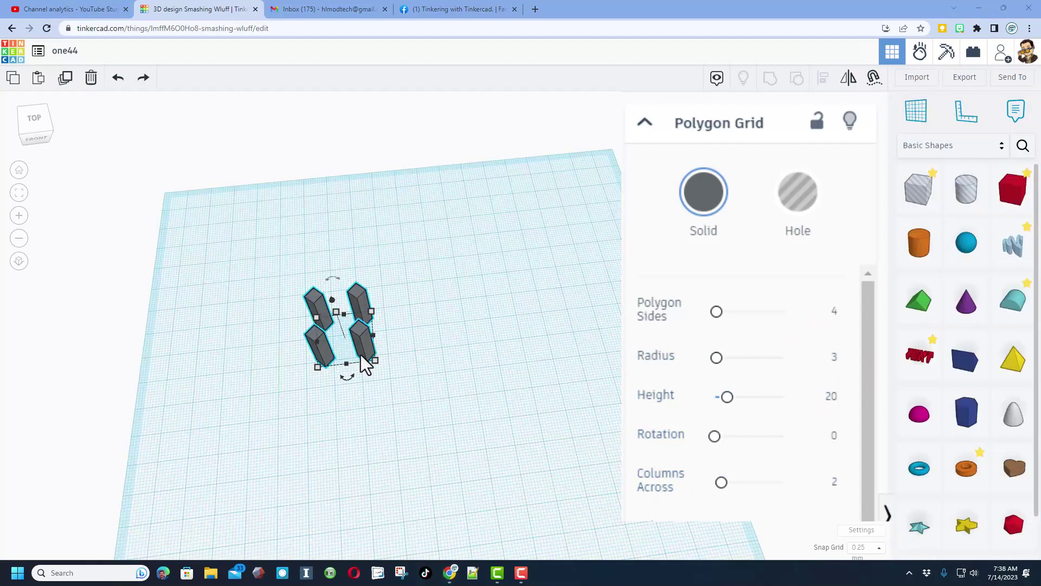
click(829, 440)
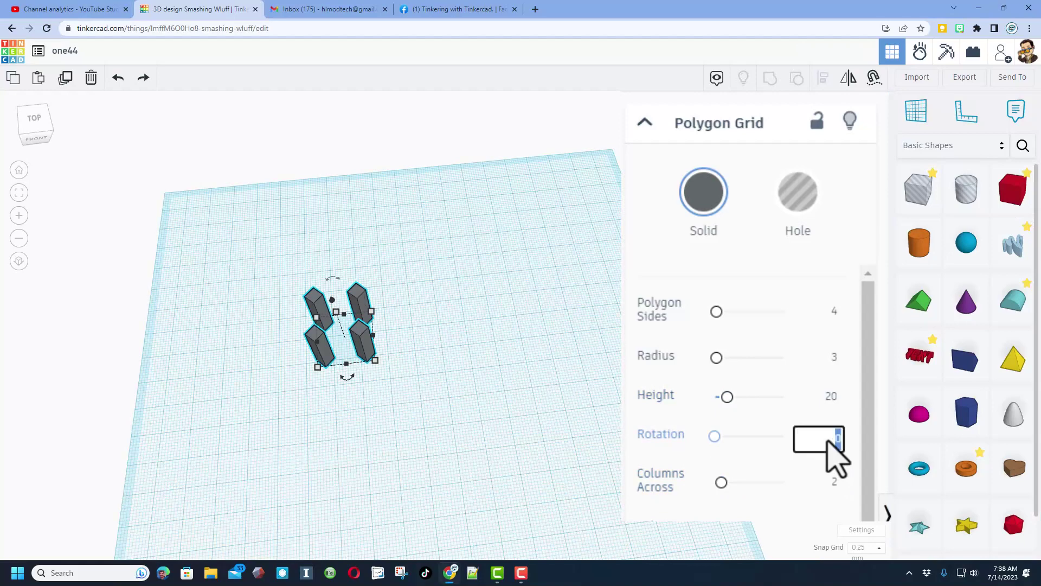
text(45)
key(Return)
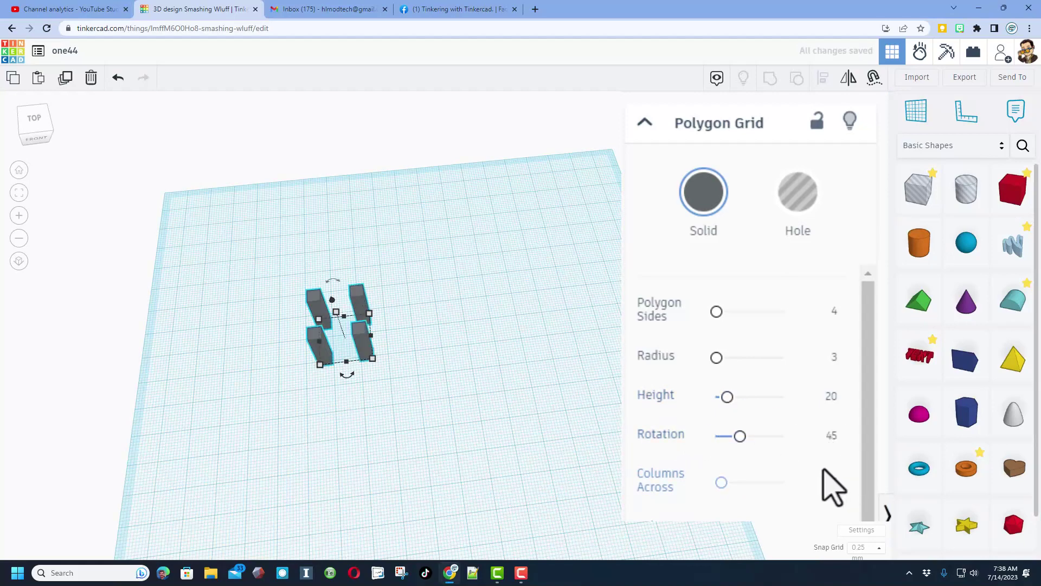
Set the Polygon Grid to 10 columns across.
click(835, 482)
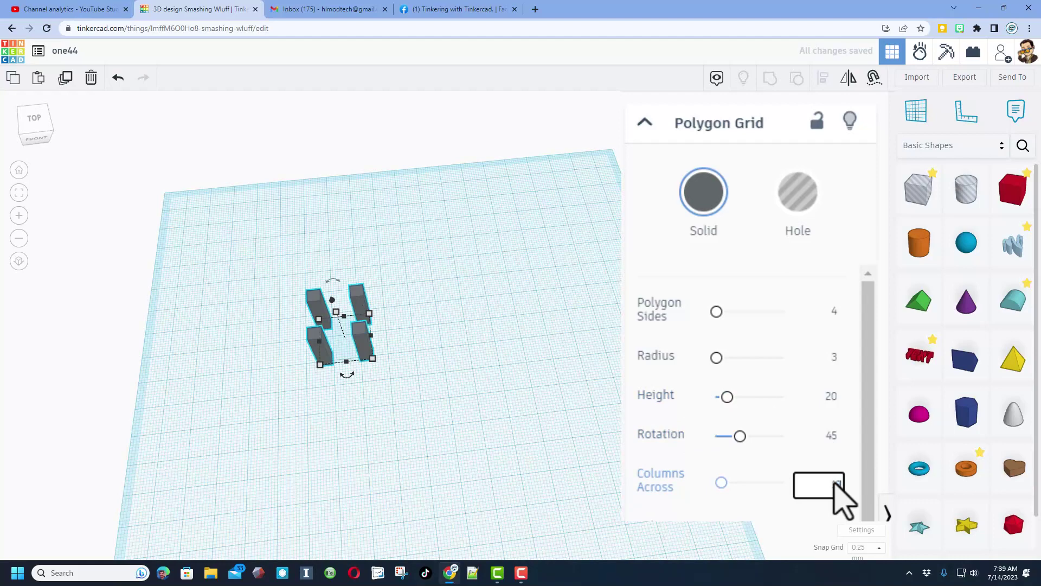
text(10)
key(Return)
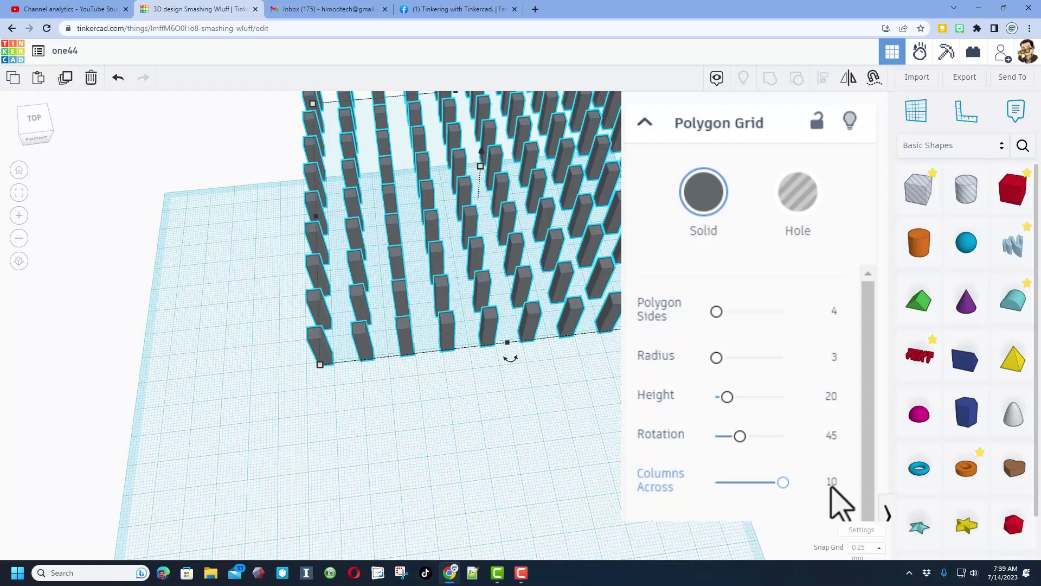
Set the Polygon Grid to 6 columns across and 6 rows down.
scroll(831, 486, down, 2)
click(831, 481)
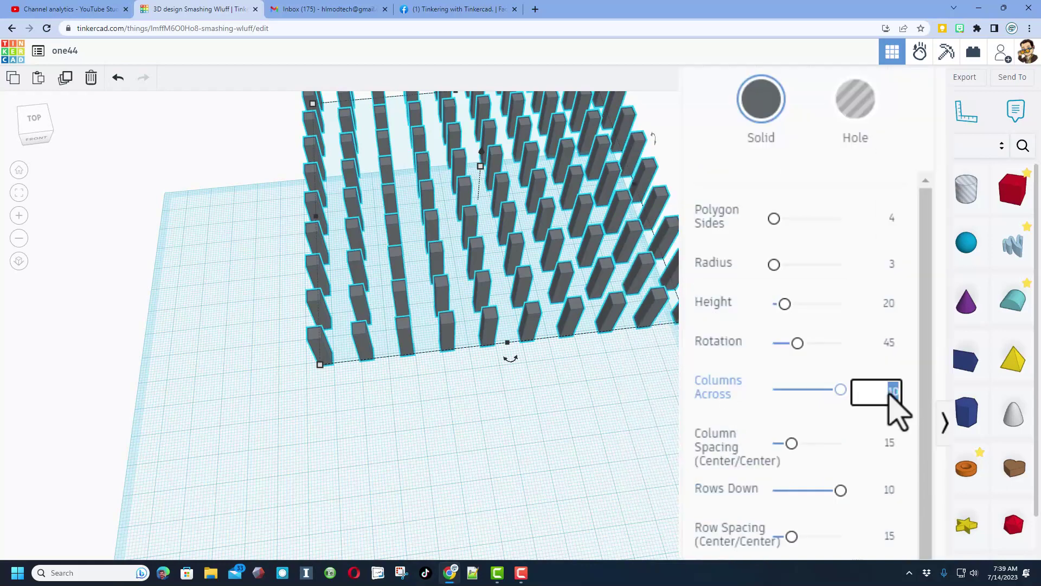
text(6)
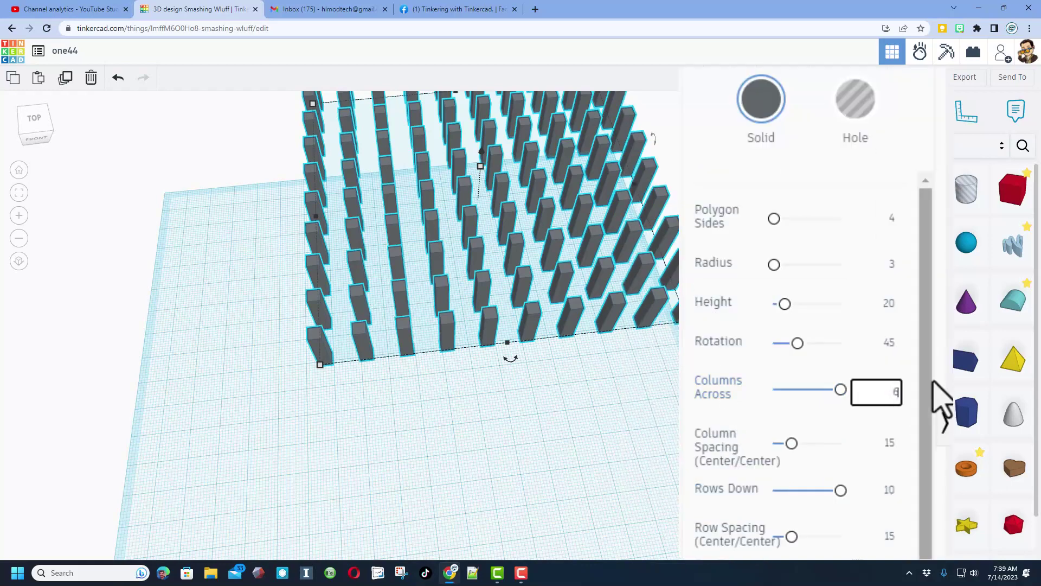
key(Return)
click(889, 488)
text(6)
key(Return)
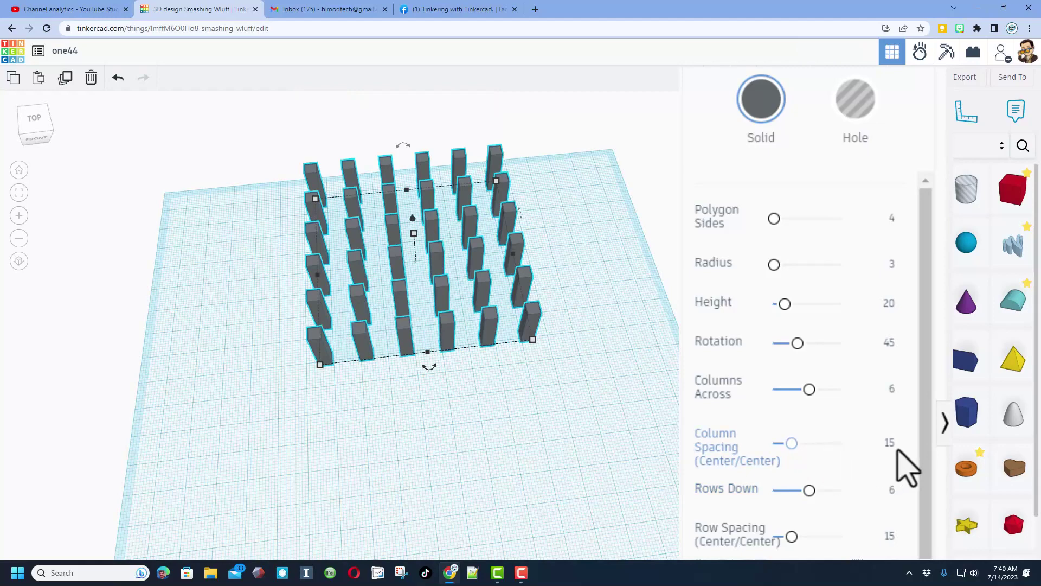
Set both the column spacing and the row spacing of the Polygon Grid to 8.
click(890, 443)
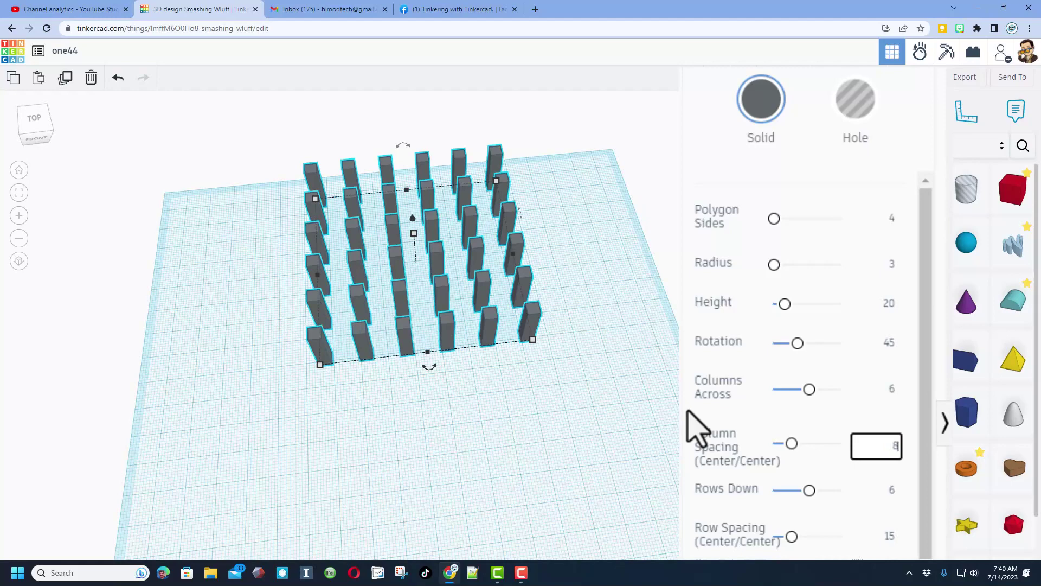
text(8)
key(Return)
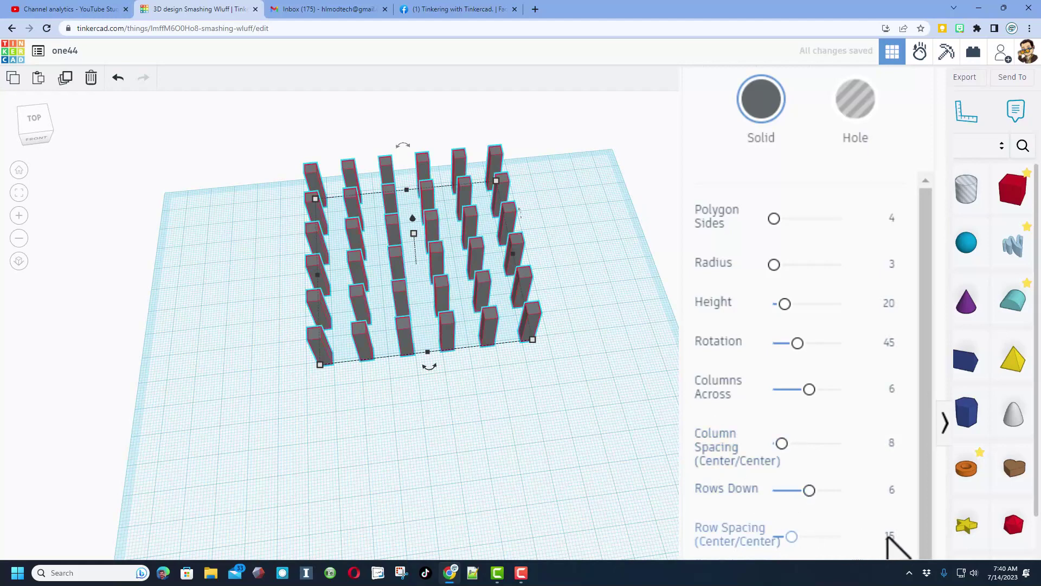
click(890, 536)
text(8)
key(Return)
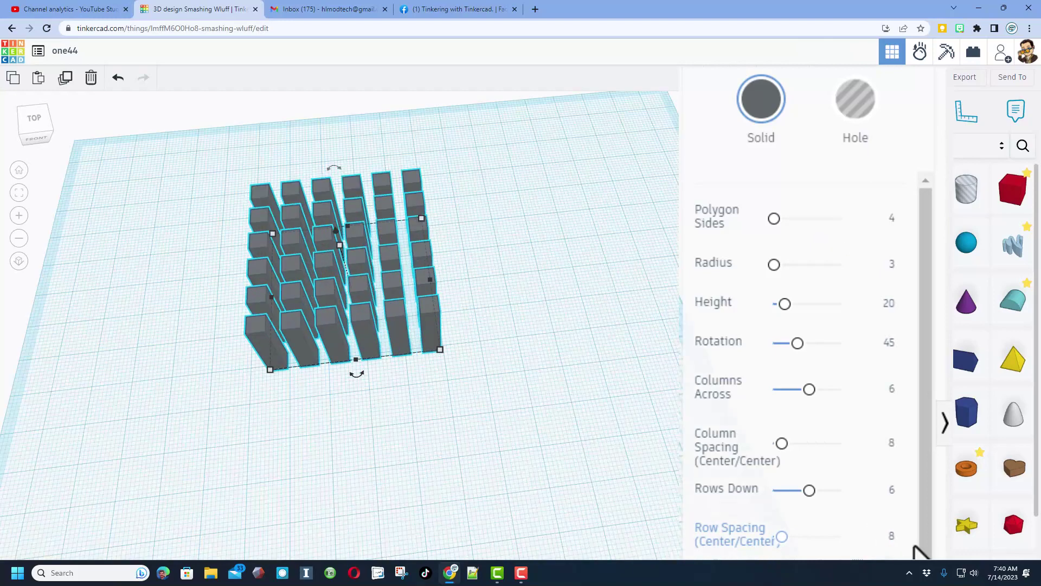
Place a ruler on the workplane just beside the front-left corner of the Polygon Grid.
click(966, 126)
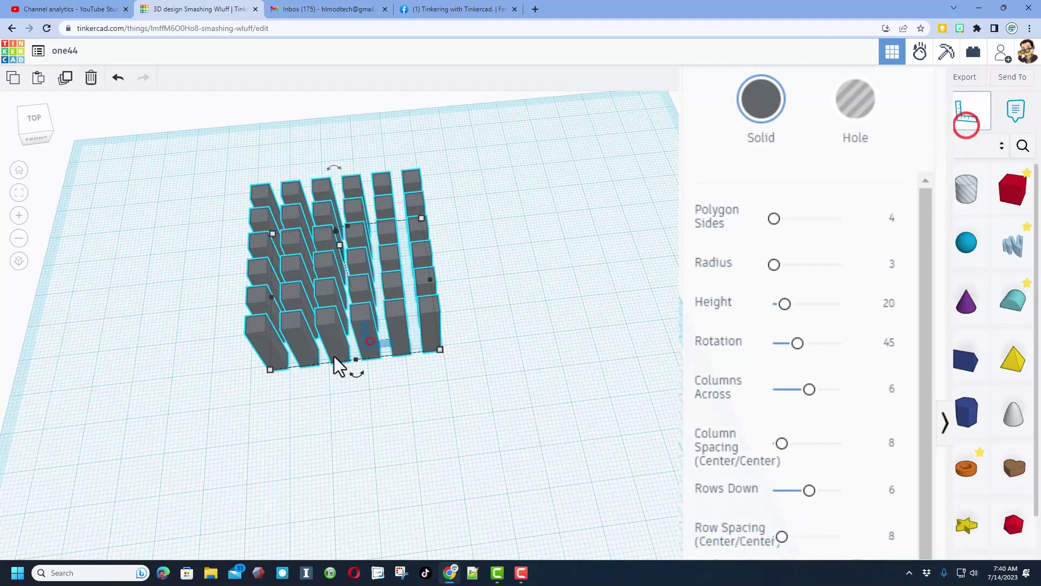
scroll(251, 398, up, 3)
click(252, 389)
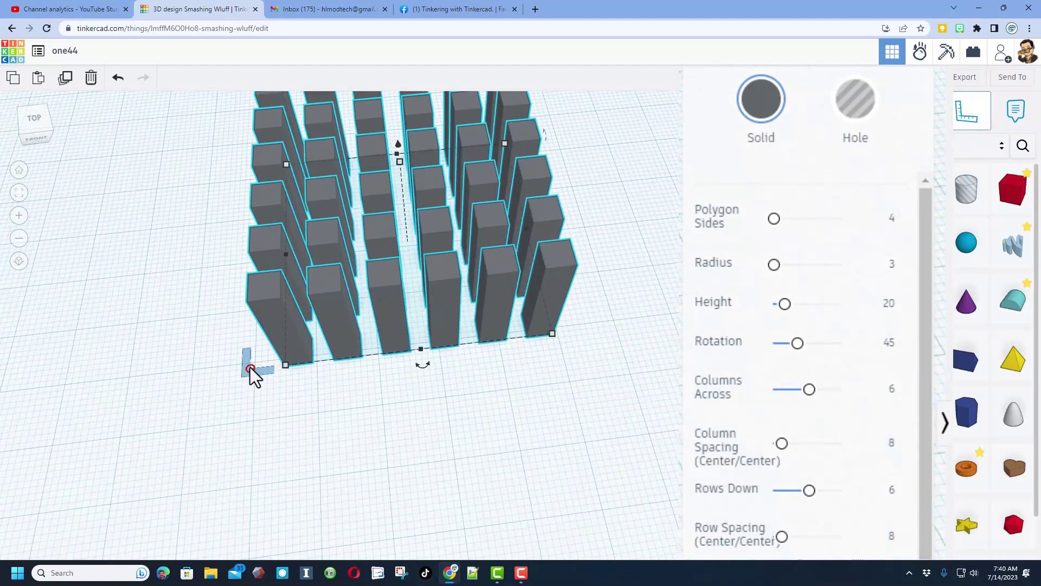
click(256, 363)
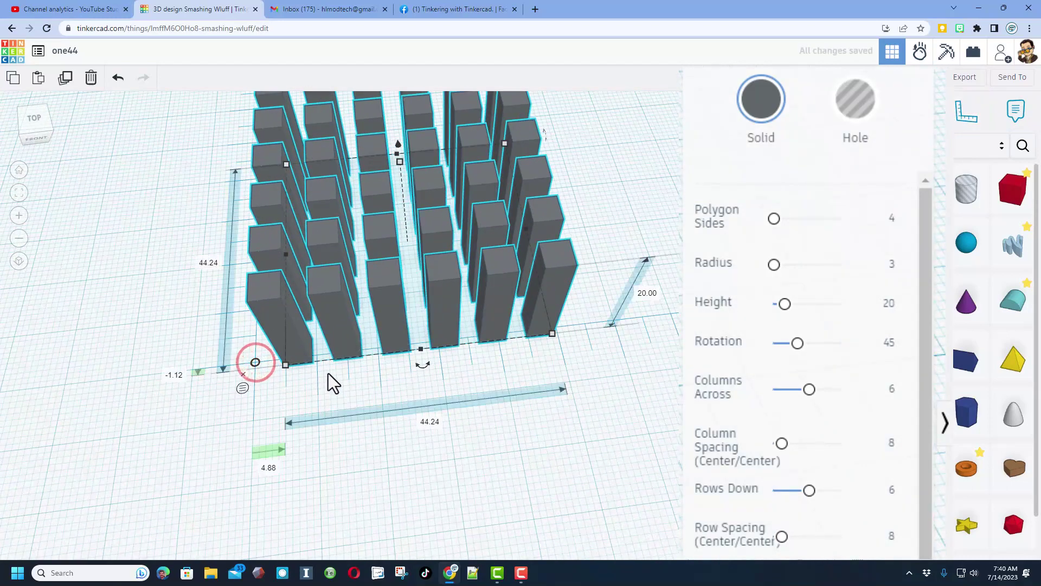
Move the Polygon Grid onto the ruler's origin so both horizontal offsets are 0.
drag(267, 320, 248, 325)
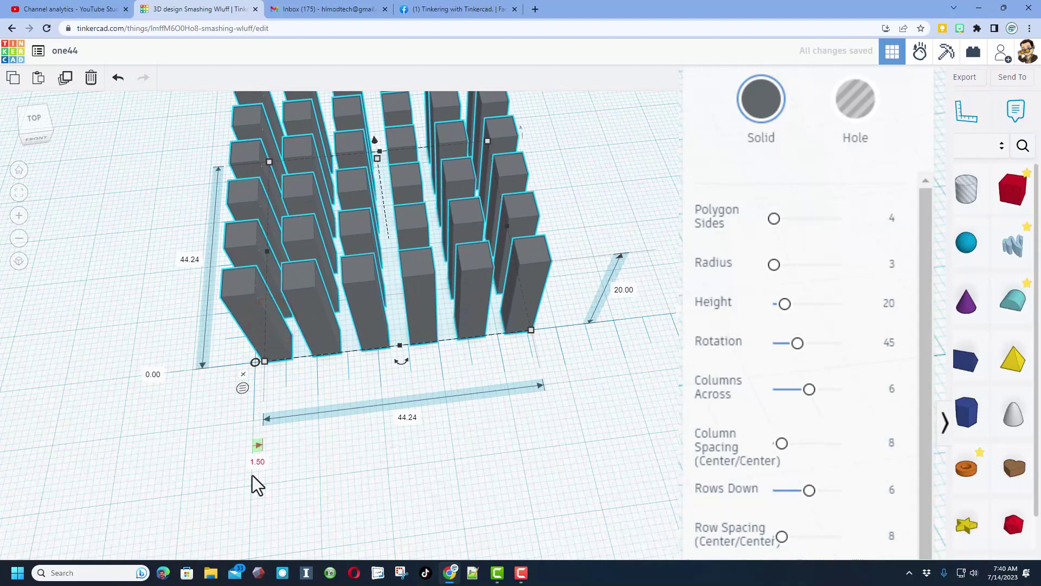
click(255, 465)
text(0)
key(Return)
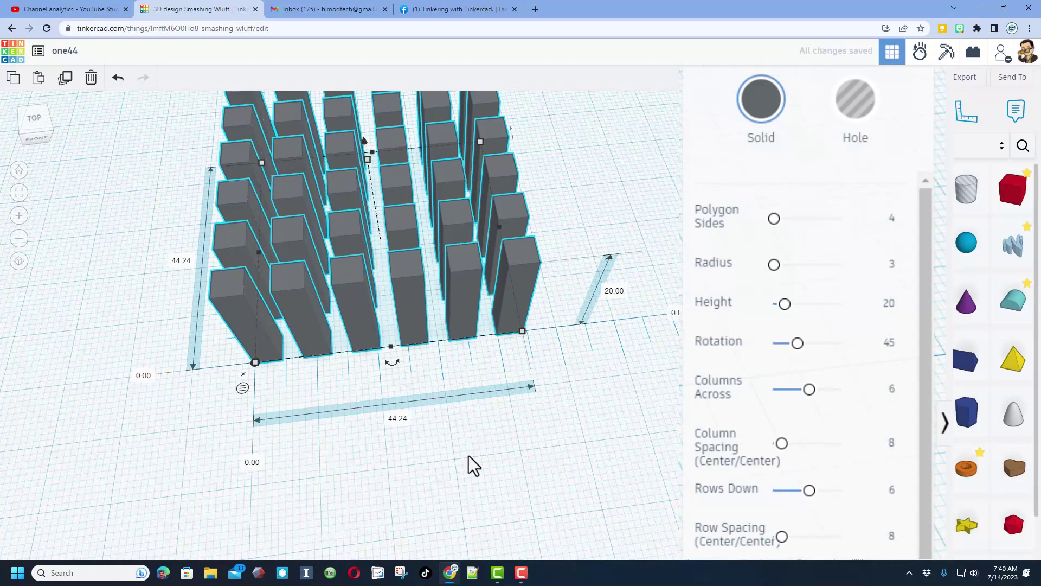
Duplicate the Polygon Grid and shift the copy along the column direction to 44.24 mm from the ruler's origin.
scroll(456, 459, down, 3)
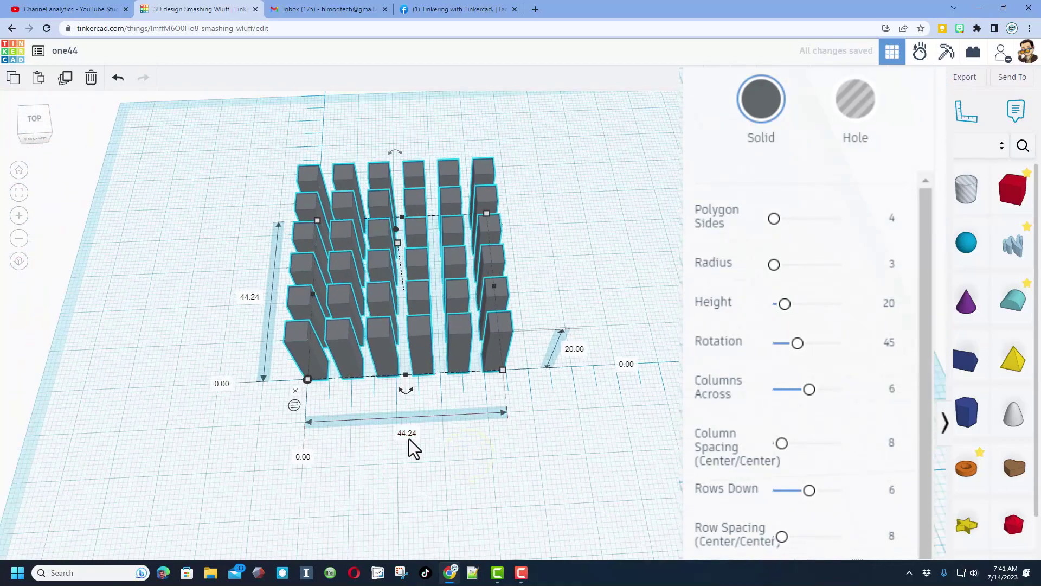
key(ctrl+d)
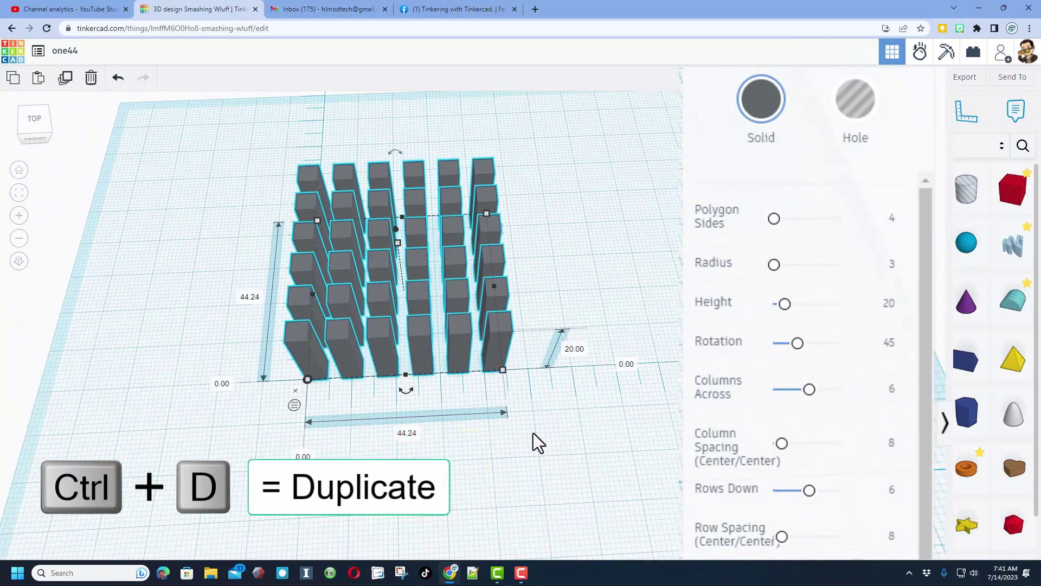
click(461, 346)
key(shift+Right)
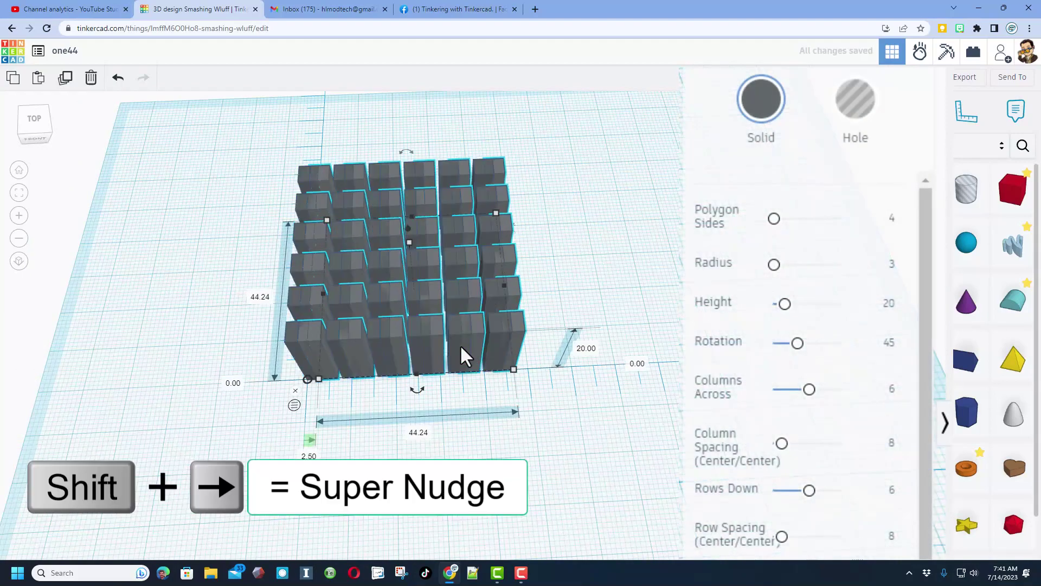
key(shift+Right)
key(shift+Right)
key(shift+Right)
key(shift+Right)
key(shift+Right)
key(shift+Right)
key(shift+Right)
key(shift+Right)
key(shift+Right)
key(shift+Right)
key(shift+Right)
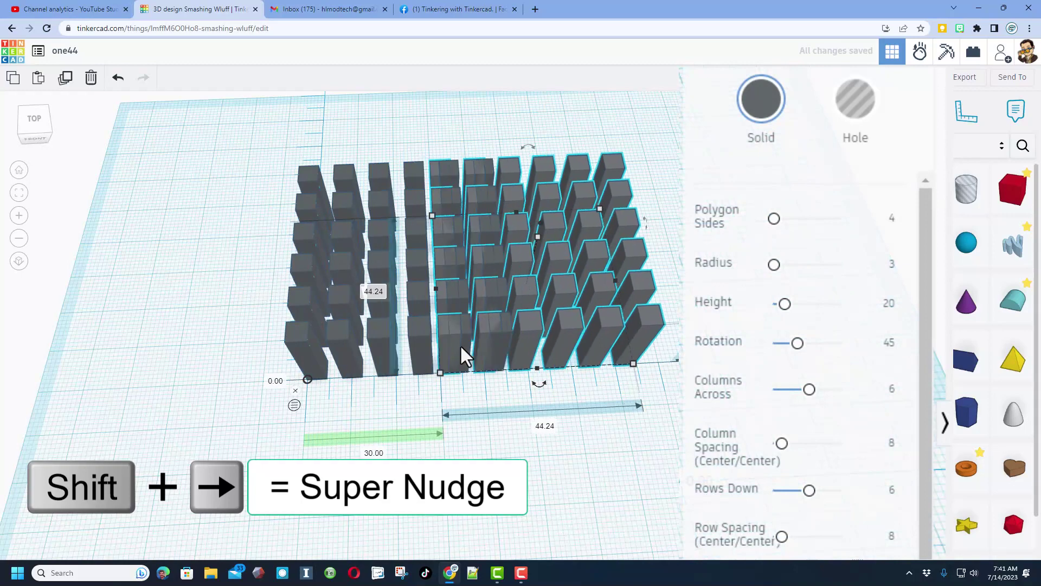
key(shift+Right)
key(shift+Right)
key(shift+Right)
key(shift+Right)
key(shift+Right)
key(shift+Right)
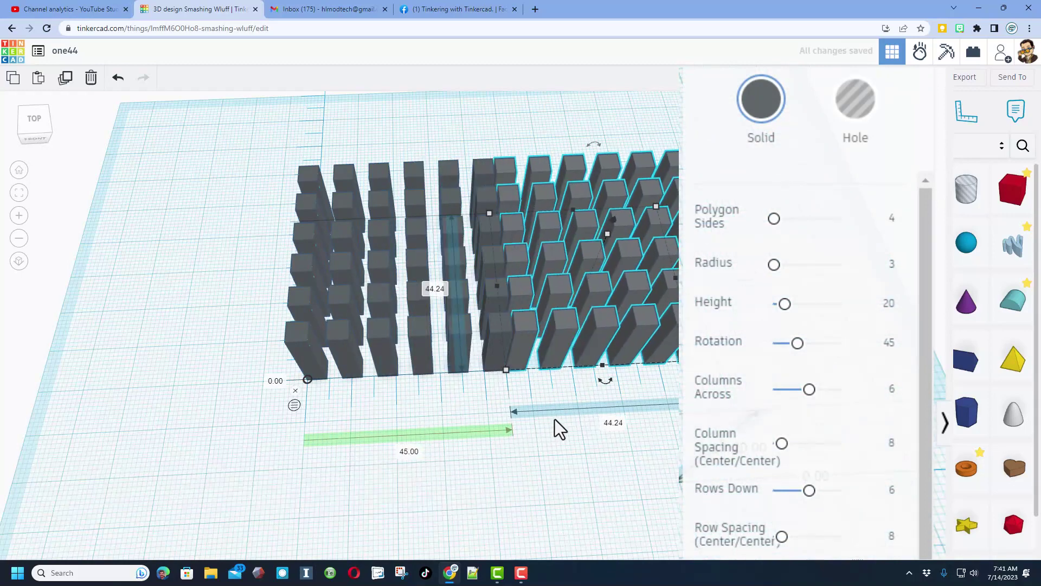
click(412, 451)
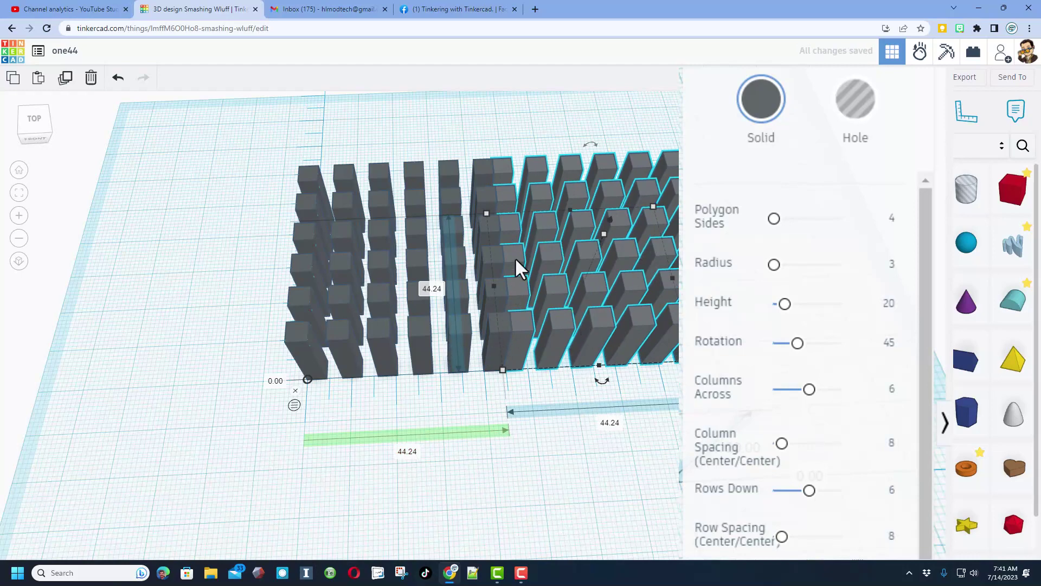
Set the duplicated grid's offset from the ruler's origin to 48.24 mm.
scroll(596, 358, up, 2)
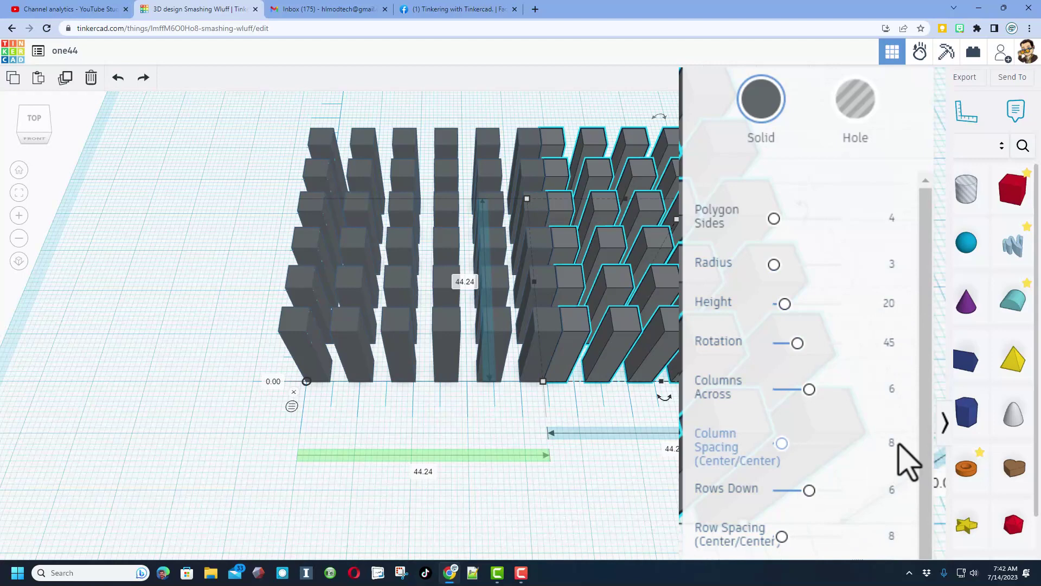
click(420, 472)
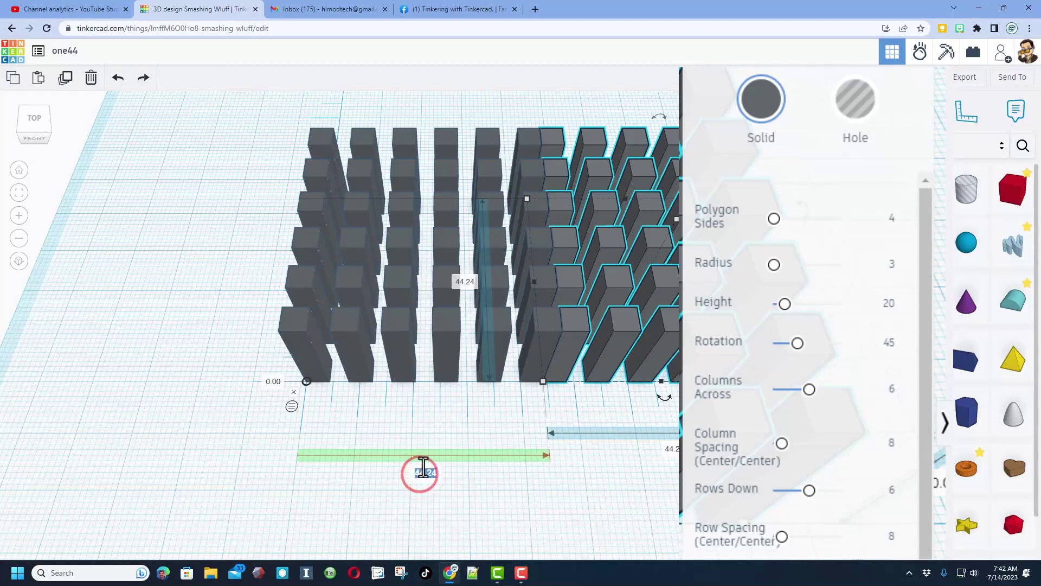
key(Return)
right_drag(425, 440, 486, 406)
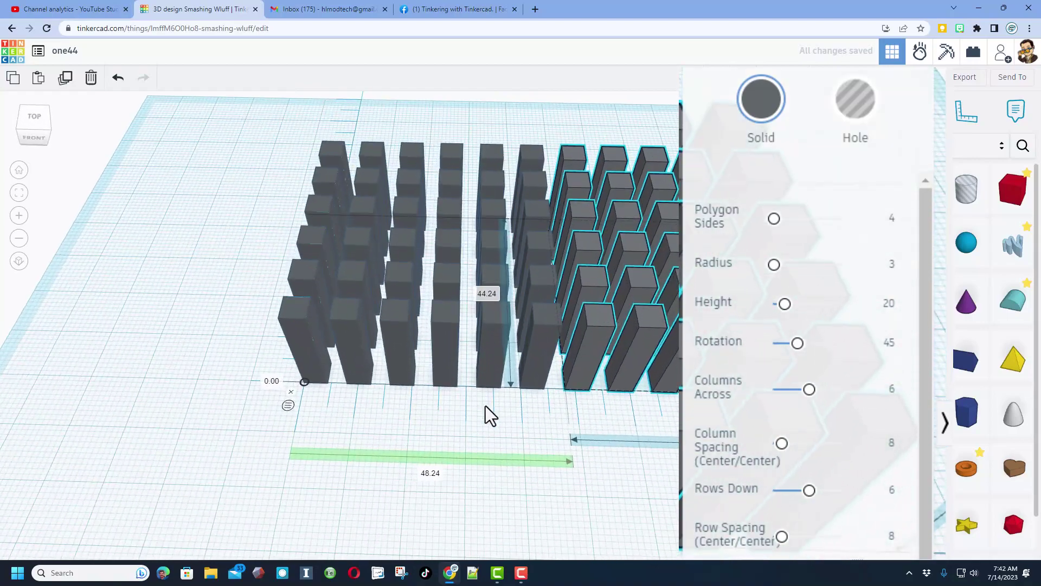
Duplicate both Polygon Grids together and shift the copy toward the front to an offset of -50 mm from the ruler's origin.
right_drag(447, 435, 423, 505)
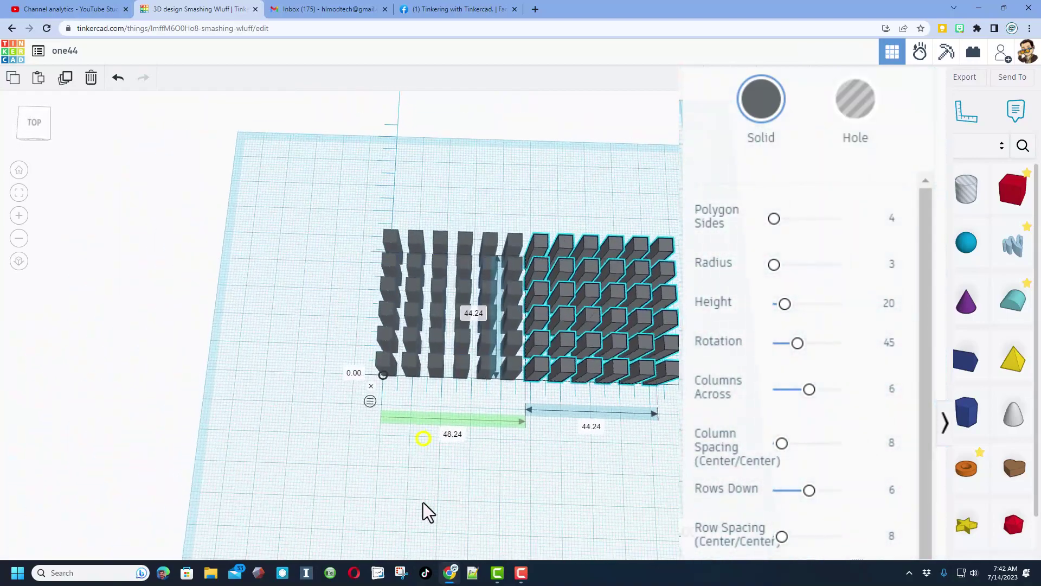
drag(349, 256, 610, 369)
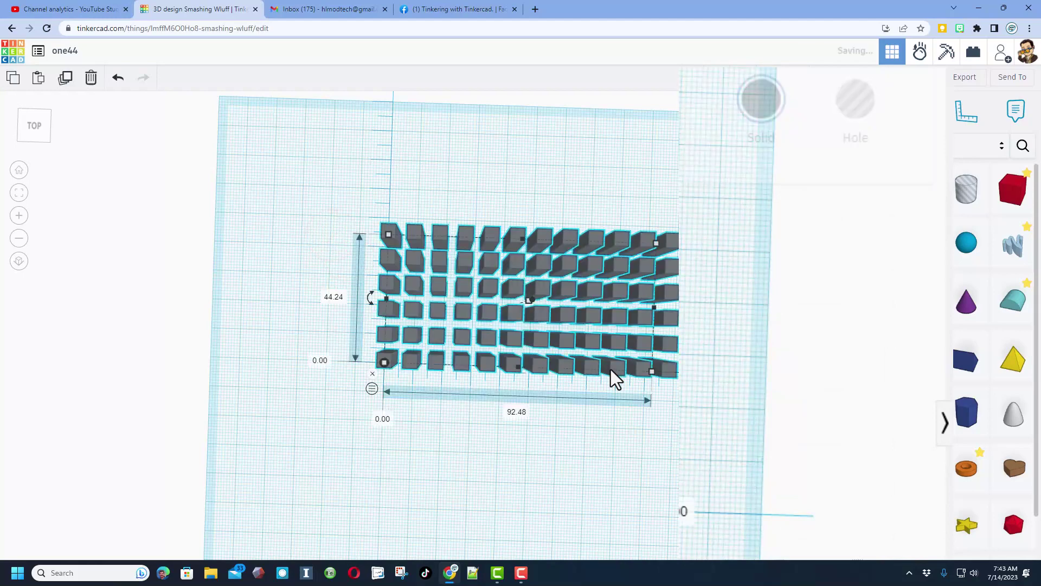
key(Down)
key(Down)
key(Down)
key(Down)
key(Down)
key(Down)
key(Down)
key(Down)
key(Down)
key(Down)
key(Down)
key(Down)
key(Down)
key(Down)
key(Down)
key(Down)
key(Down)
key(Down)
key(Down)
key(Down)
key(Down)
key(Down)
key(Down)
key(Down)
key(Down)
key(Down)
key(Down)
key(Down)
key(Down)
key(Down)
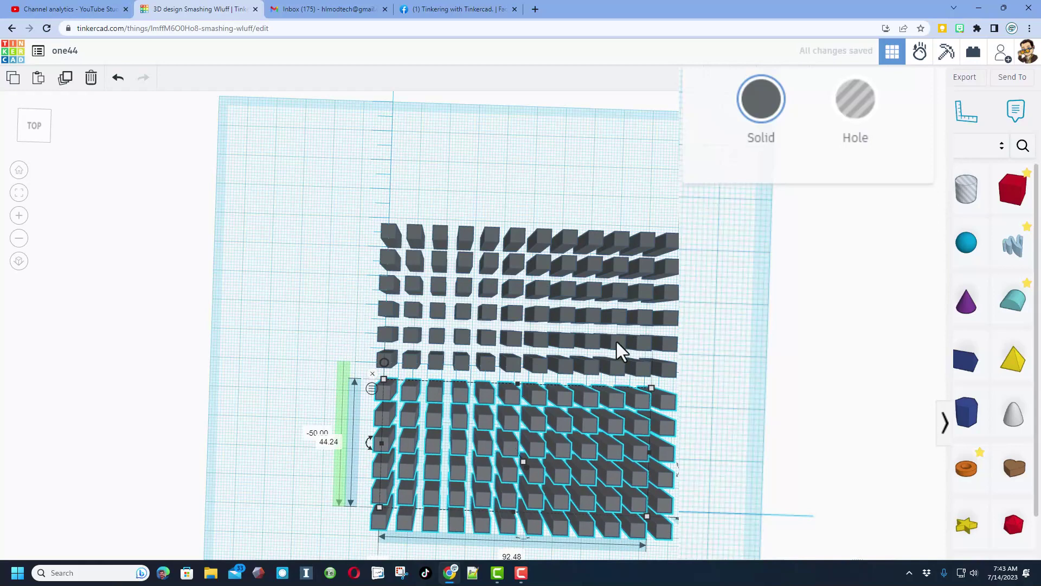
Set the duplicated pair's row-direction offset from the ruler's origin to 48.24 mm.
click(312, 432)
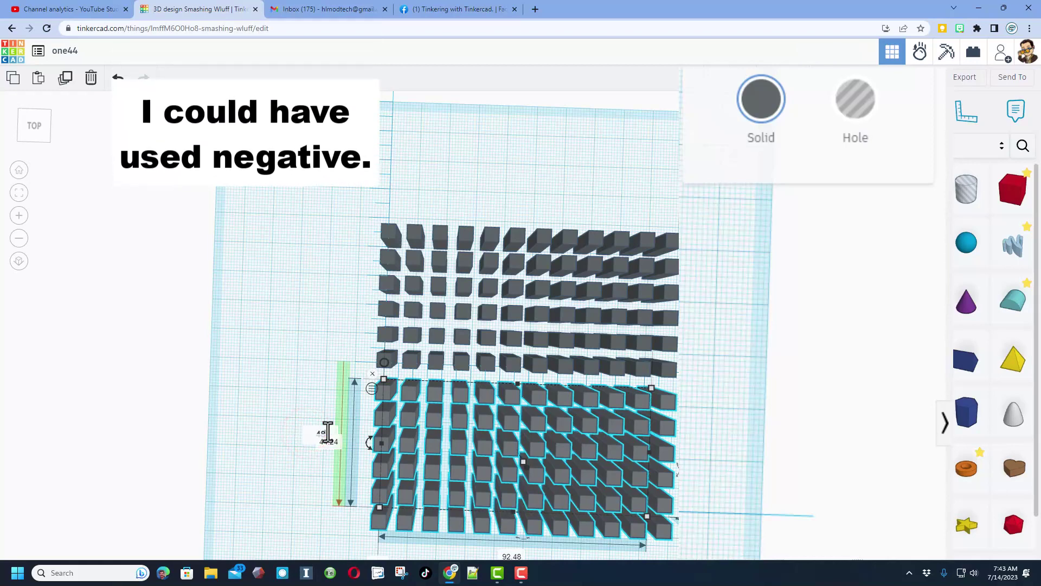
text(48.24)
key(Return)
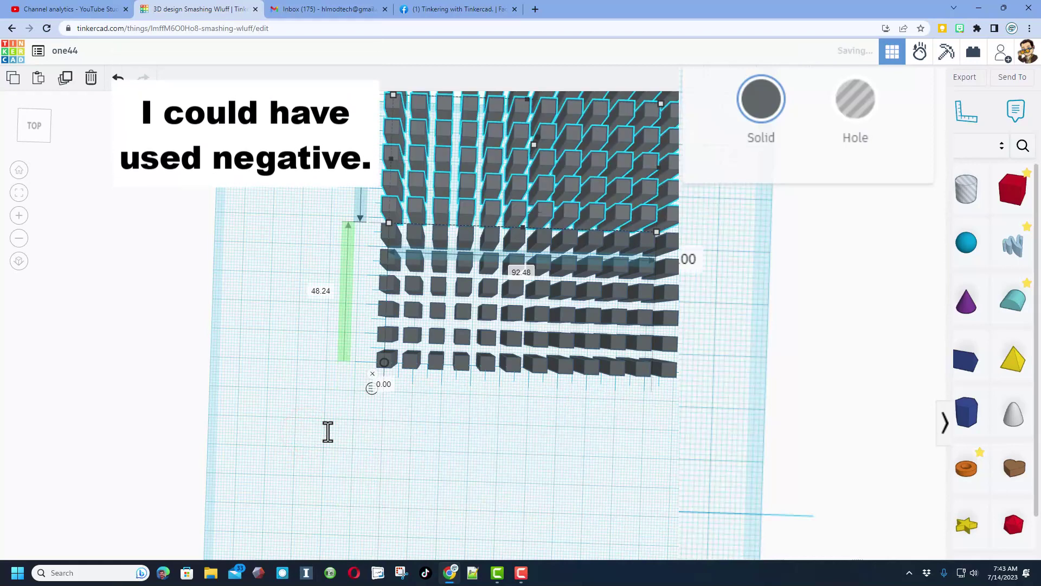
scroll(328, 432, down, 2)
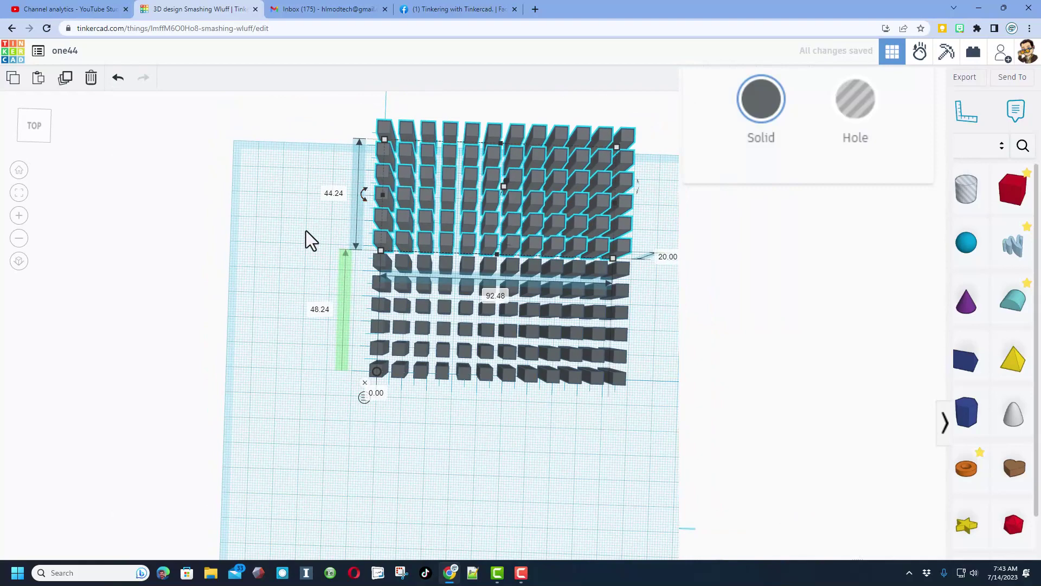
click(319, 131)
Group the four hole grids into one shape and move it forward to the middle of the workplane.
click(406, 365)
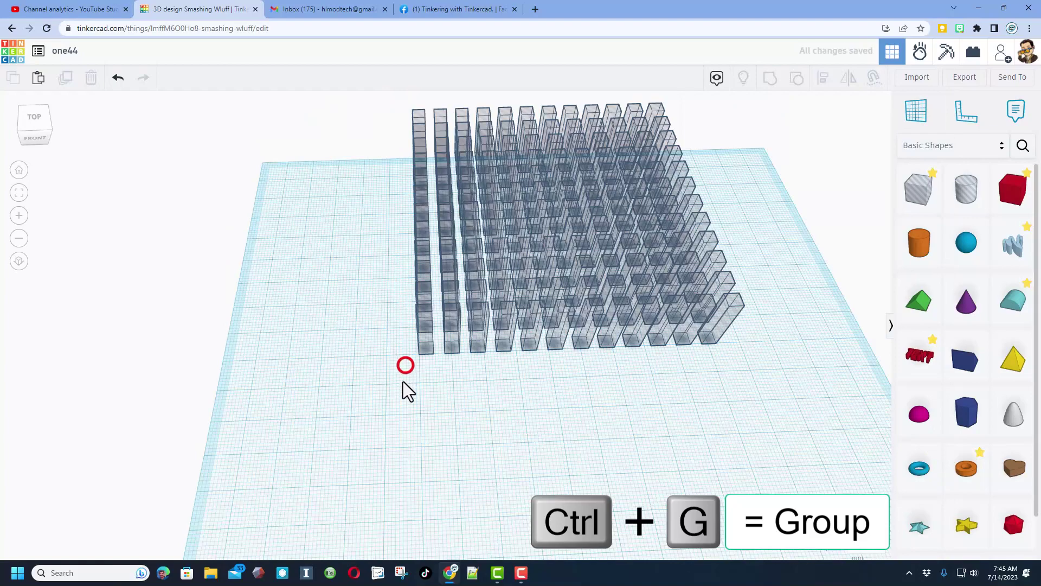
scroll(406, 380, down, 2)
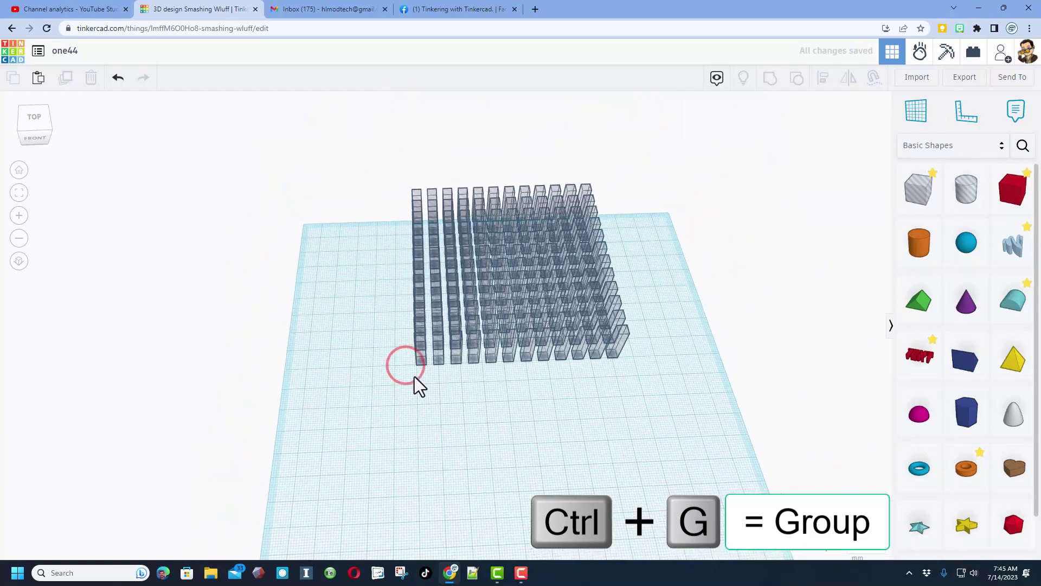
drag(377, 186, 601, 395)
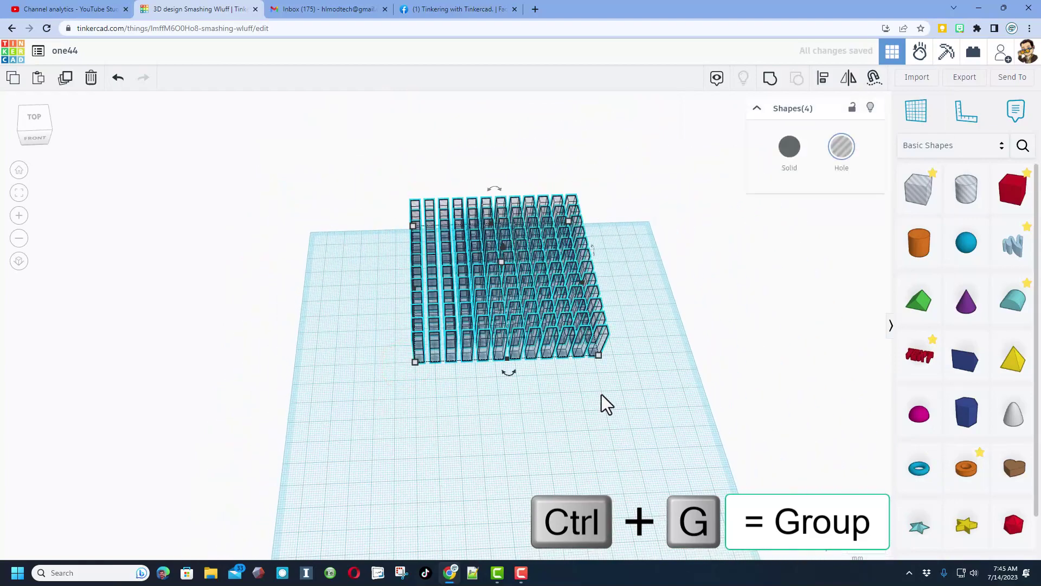
key(ctrl+g)
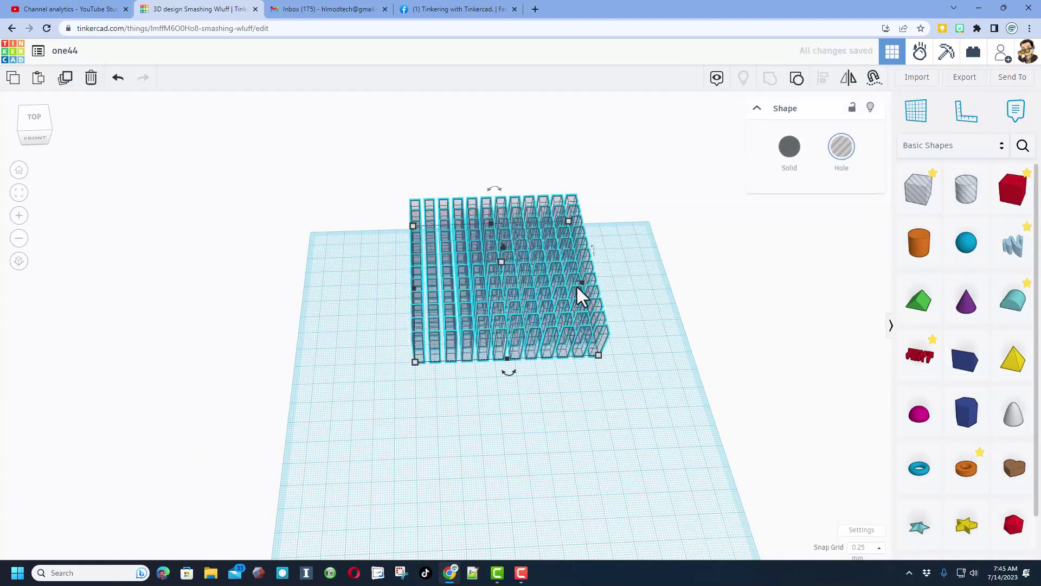
drag(525, 352, 547, 482)
right_drag(596, 464, 760, 339)
click(685, 371)
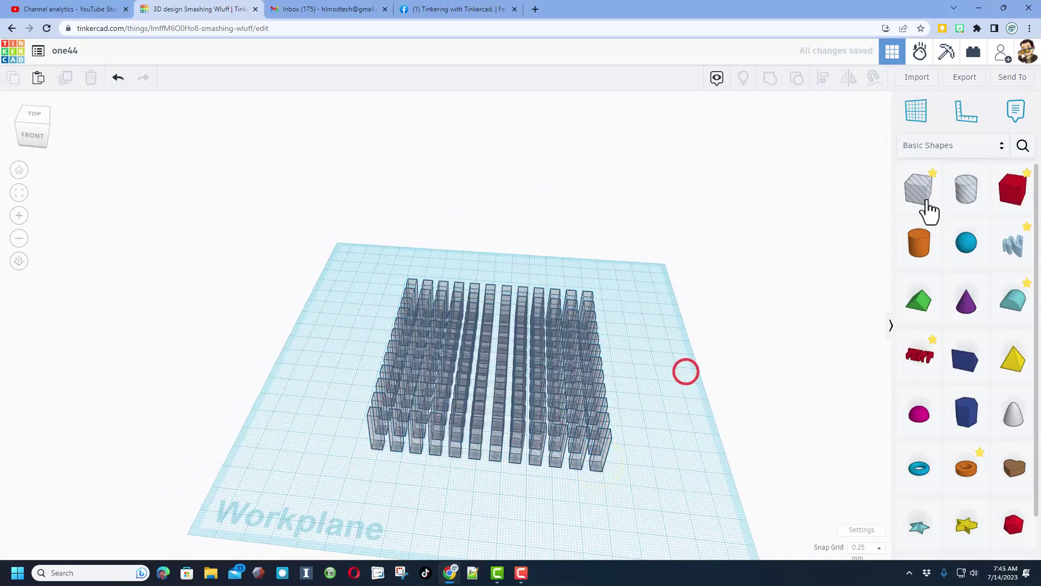
Place a solid box near the workplane's back-left corner and check the hole group's horizontal dimensions.
click(1003, 198)
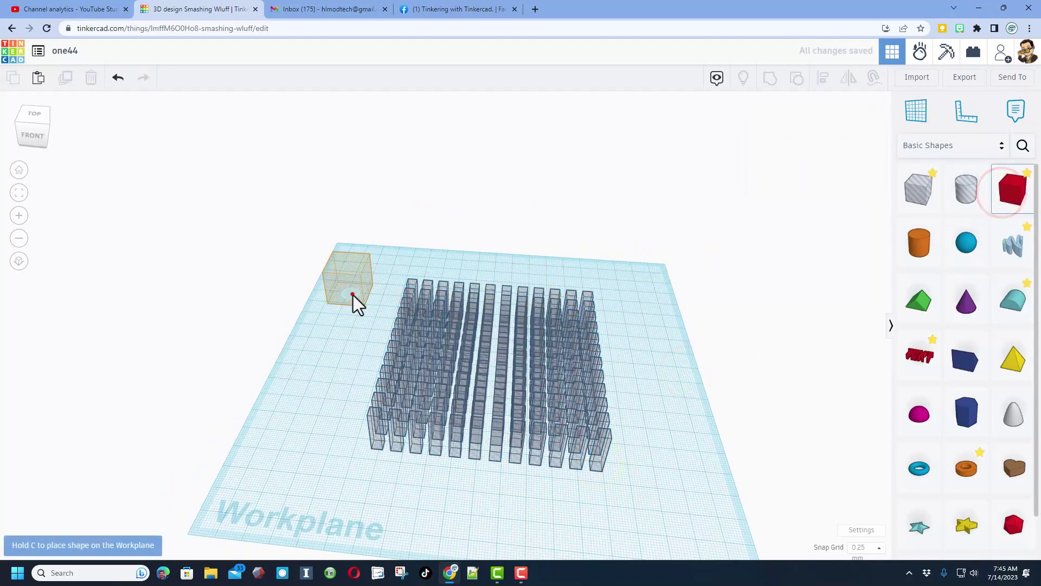
click(355, 298)
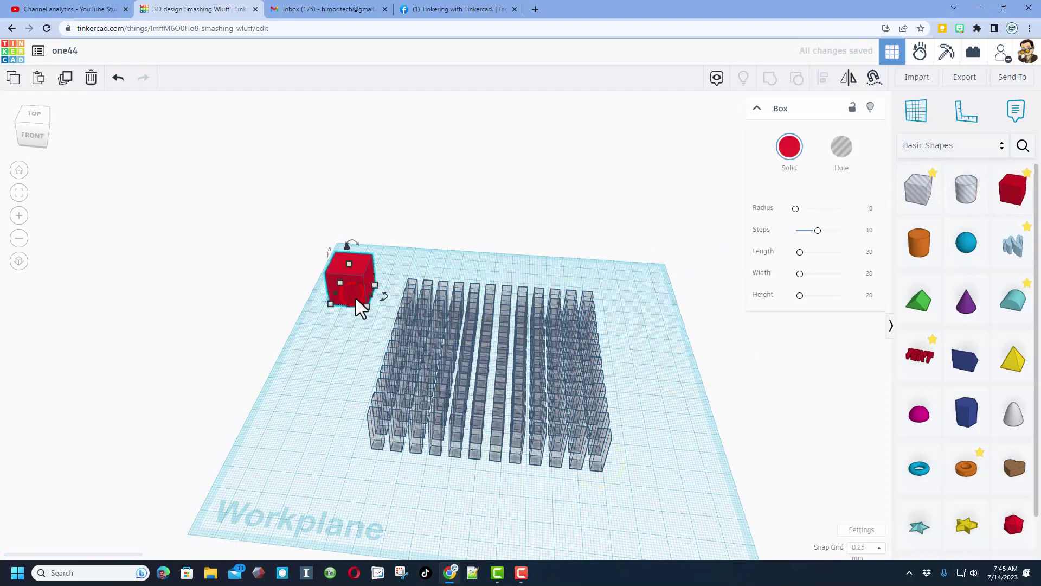
click(437, 463)
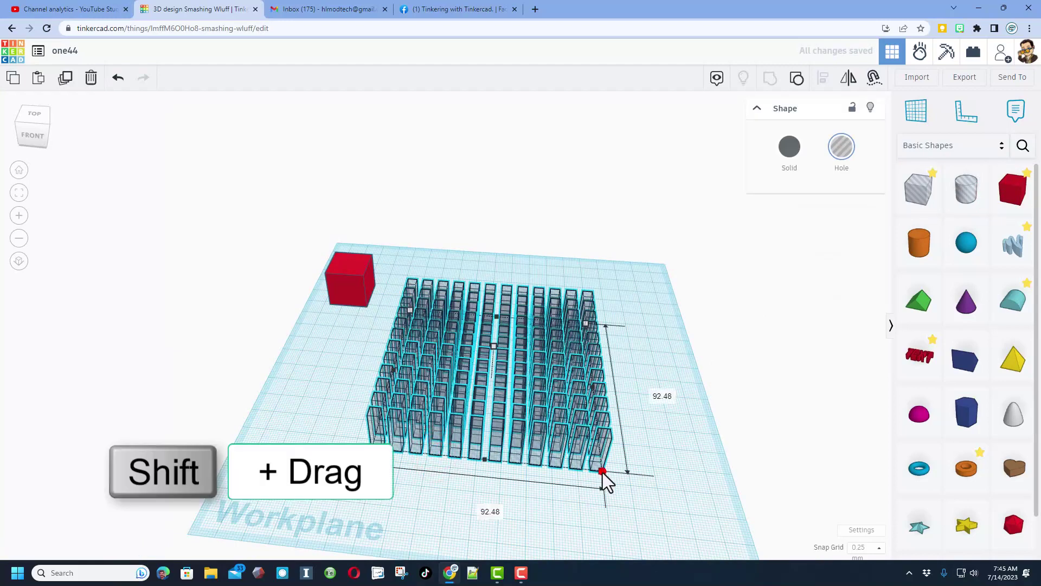
click(602, 471)
Scale the box uniformly to 100 mm.
click(348, 287)
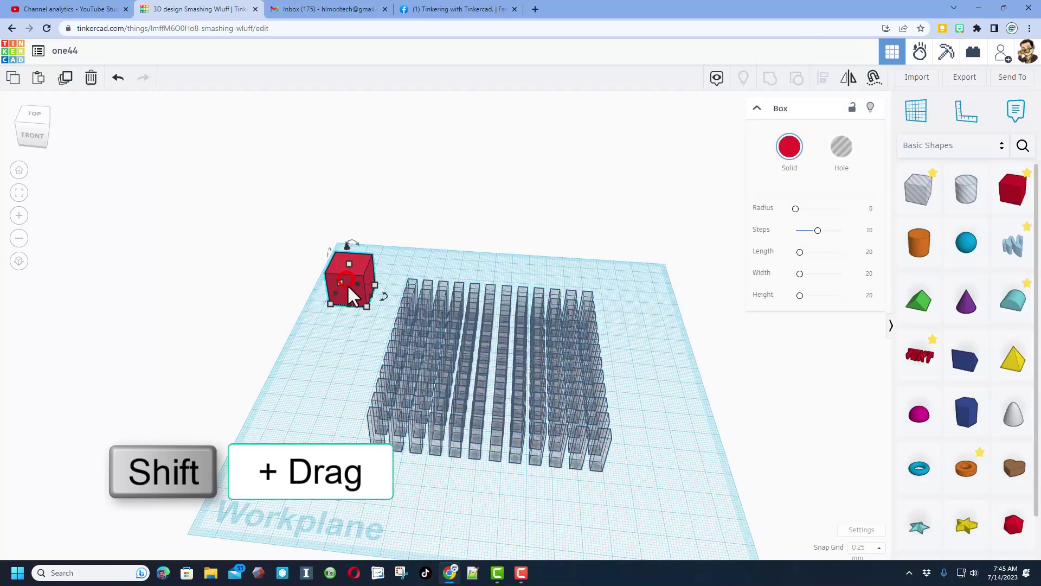
shift+drag(367, 314, 394, 404)
text(10)
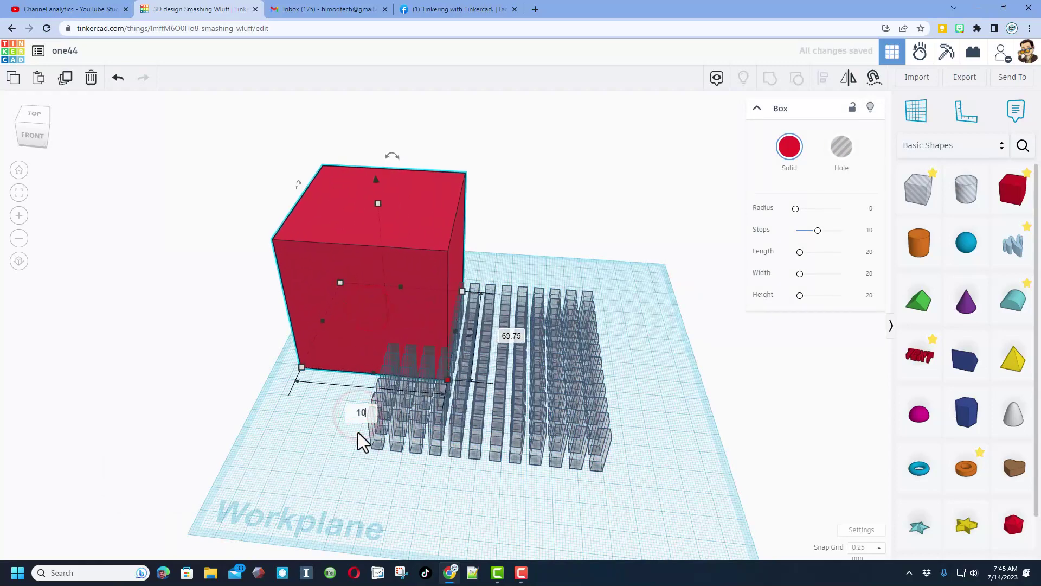
text(0)
key(Return)
Set the box's height to 2 mm to make a flat plate.
mouse_move(405, 158)
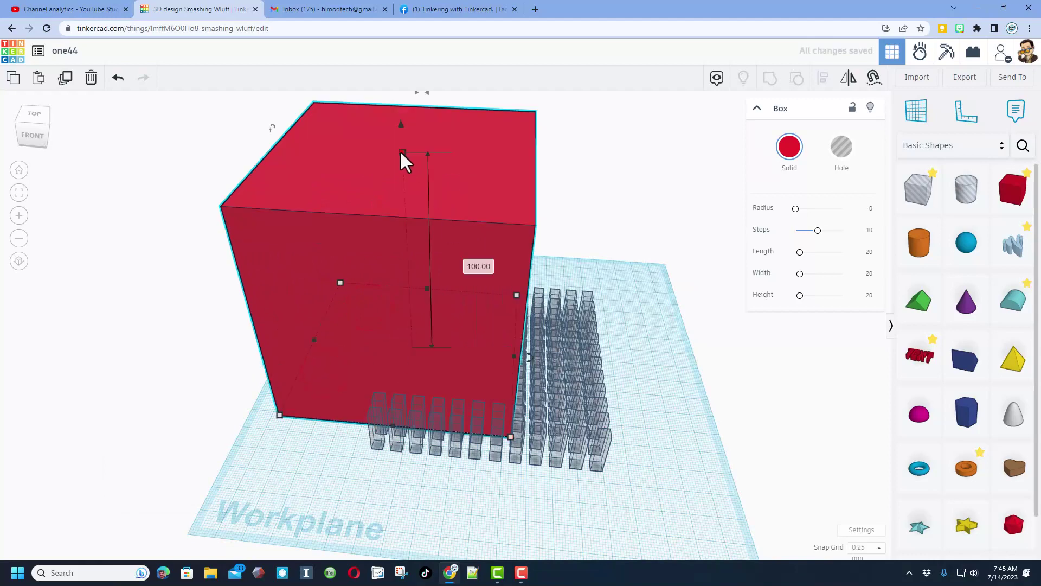
click(467, 263)
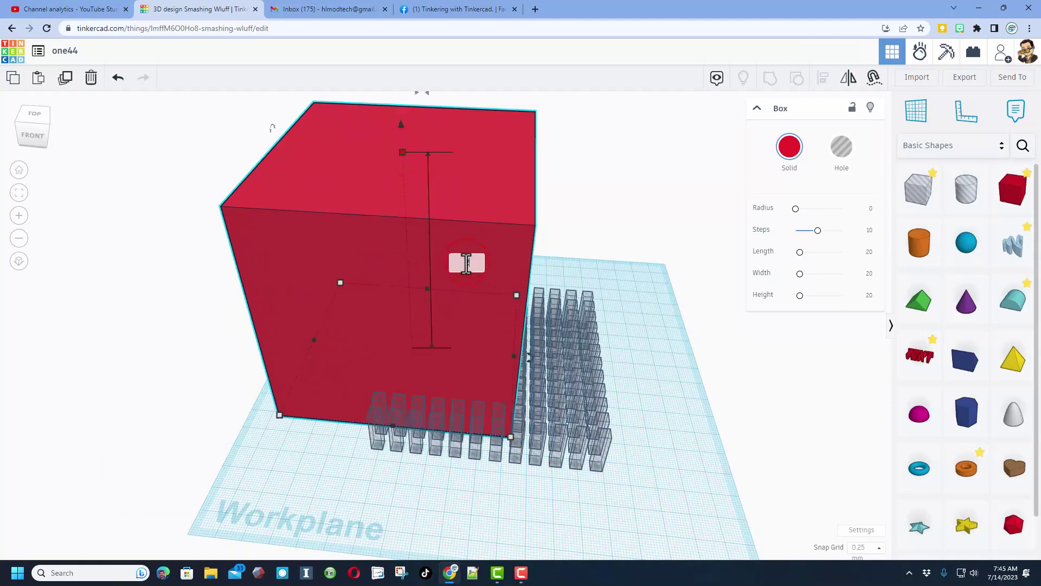
text(2)
key(Return)
click(307, 295)
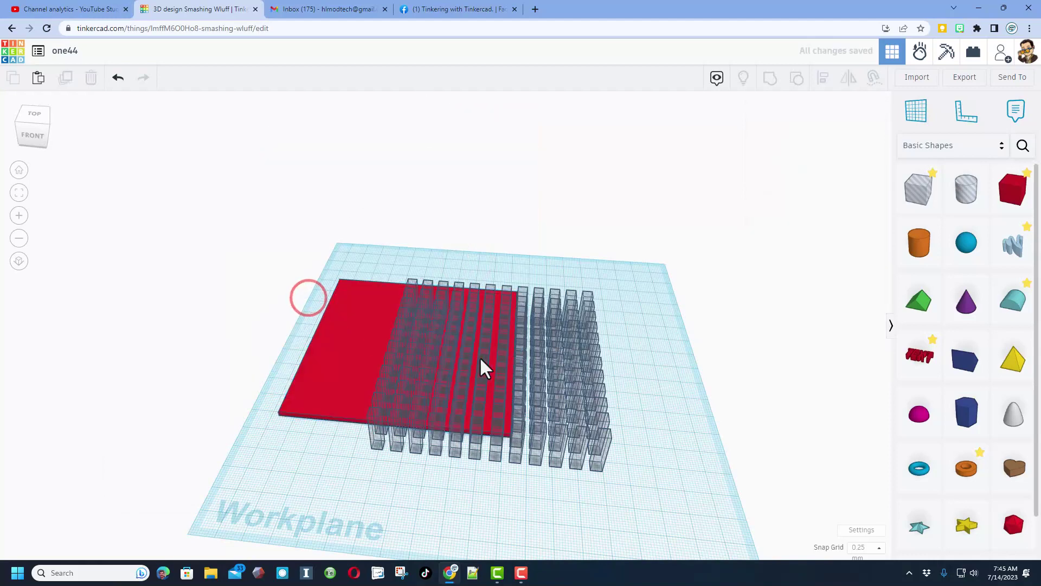
Align the plate and the hole group so they are centred on each other in both horizontal directions.
click(539, 344)
click(224, 314)
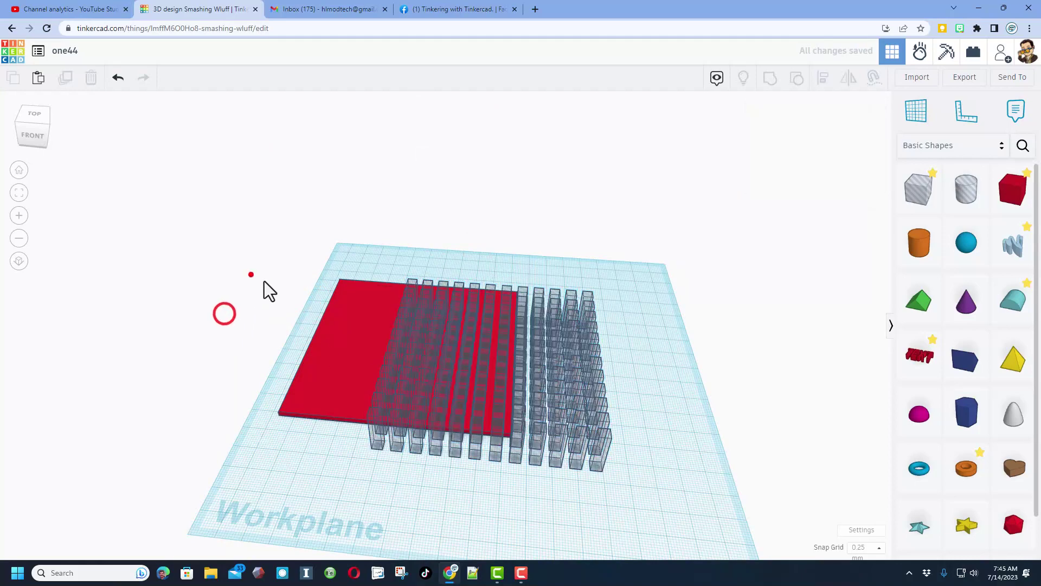
drag(251, 274, 557, 458)
key(l)
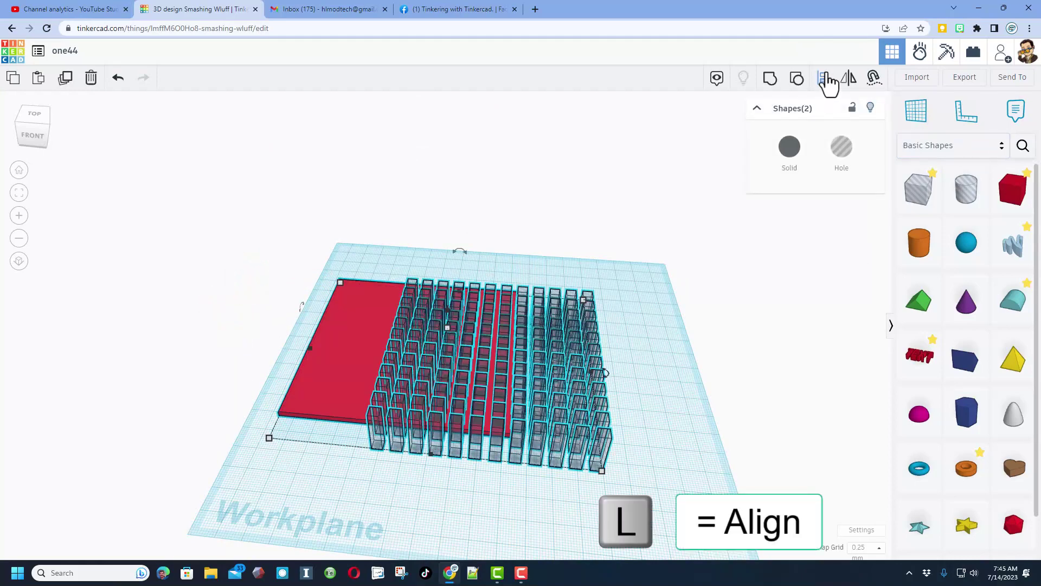
click(824, 79)
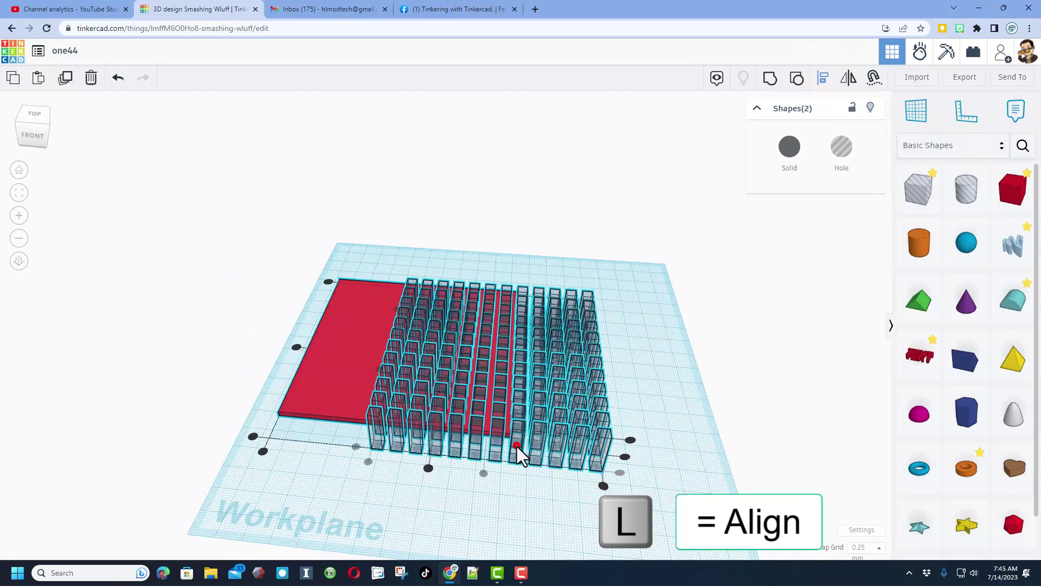
click(481, 476)
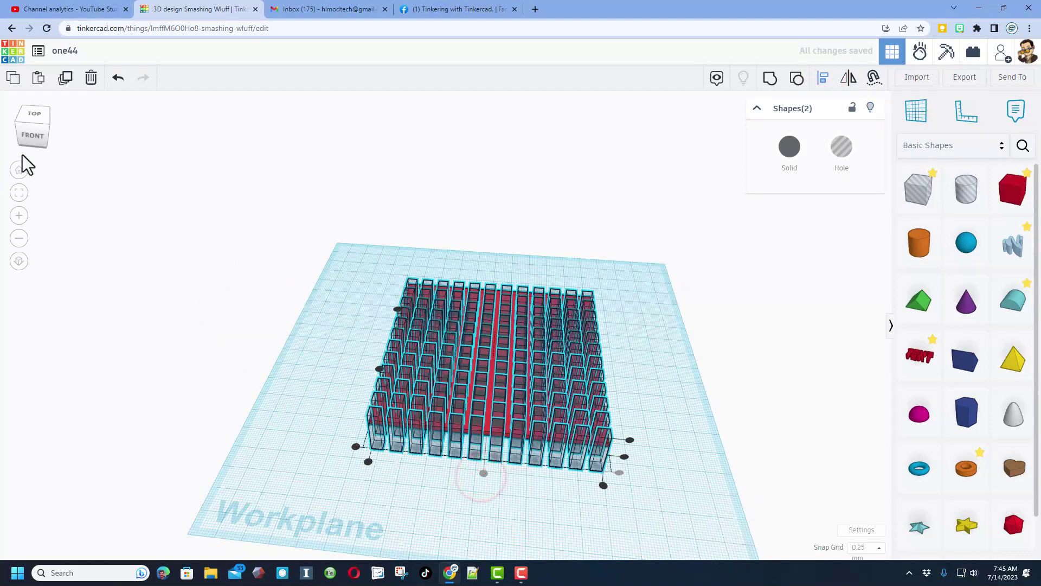
click(13, 130)
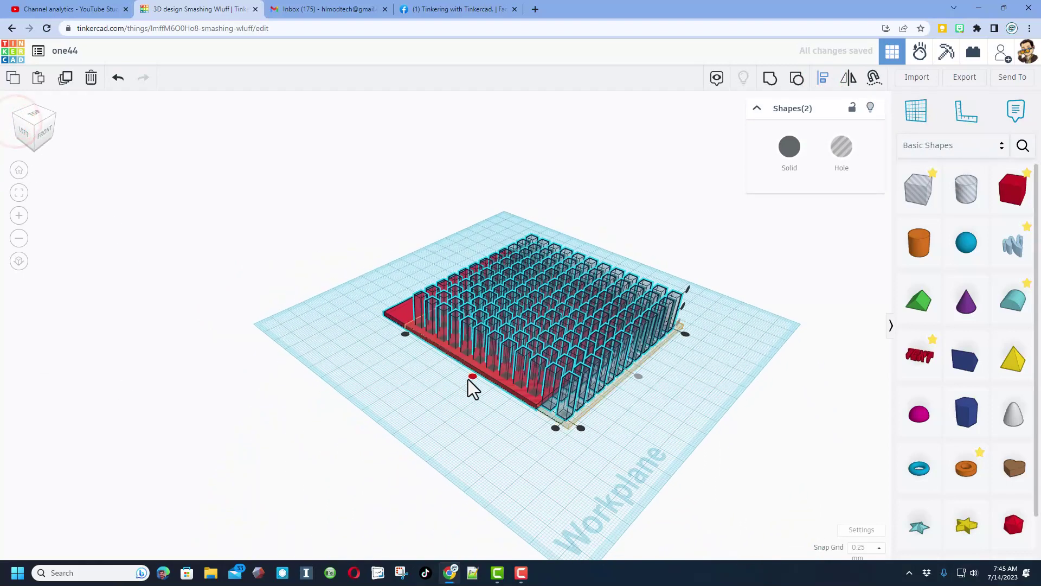
click(474, 377)
click(472, 436)
Group the plate with the hole group to cut the square holes through it.
right_drag(558, 409, 441, 448)
click(384, 392)
drag(358, 309, 520, 419)
key(ctrl+g)
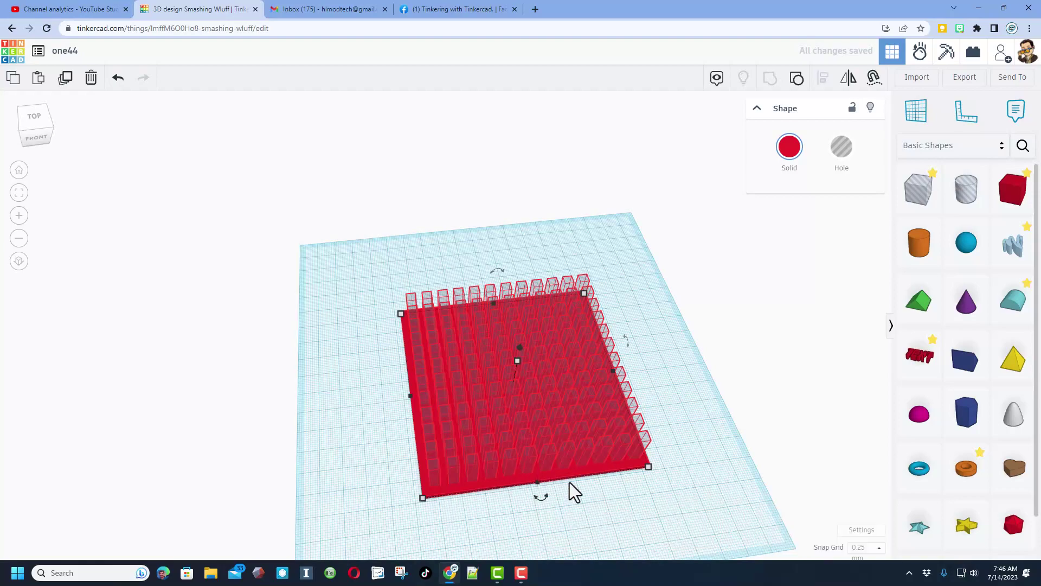
right_drag(594, 485, 581, 461)
scroll(576, 458, up, 5)
scroll(603, 420, down, 5)
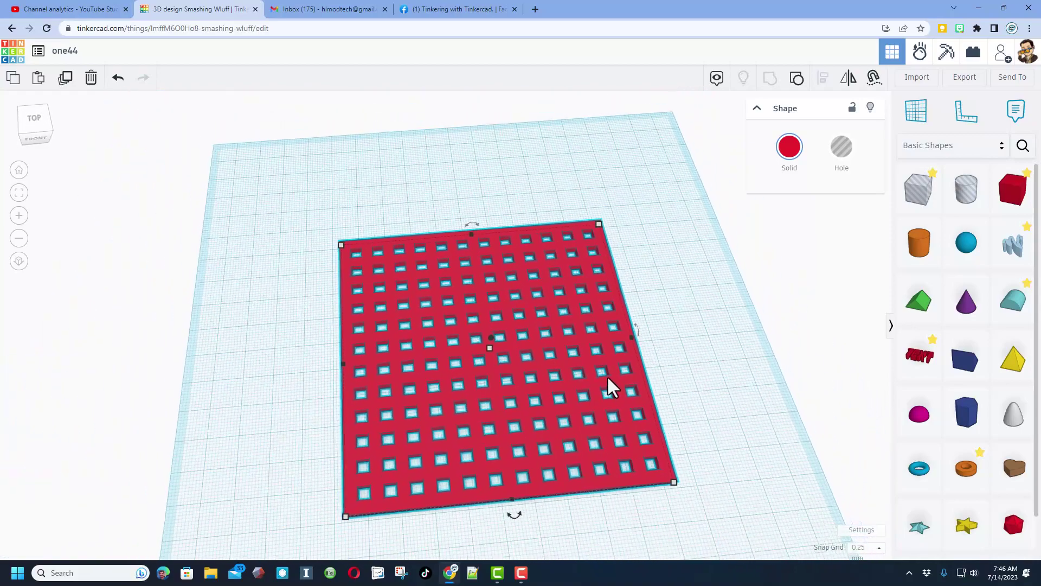
Move the perforated plate to the workplane's back-left corner and place a duplicate to its right with a small gap.
drag(591, 387, 438, 300)
click(425, 409)
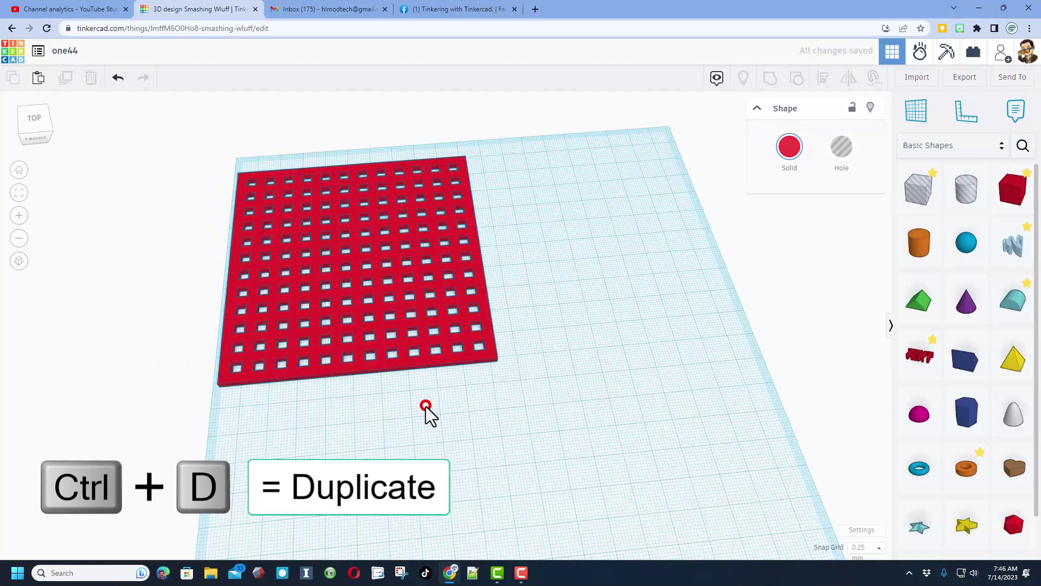
click(441, 348)
key(ctrl+d)
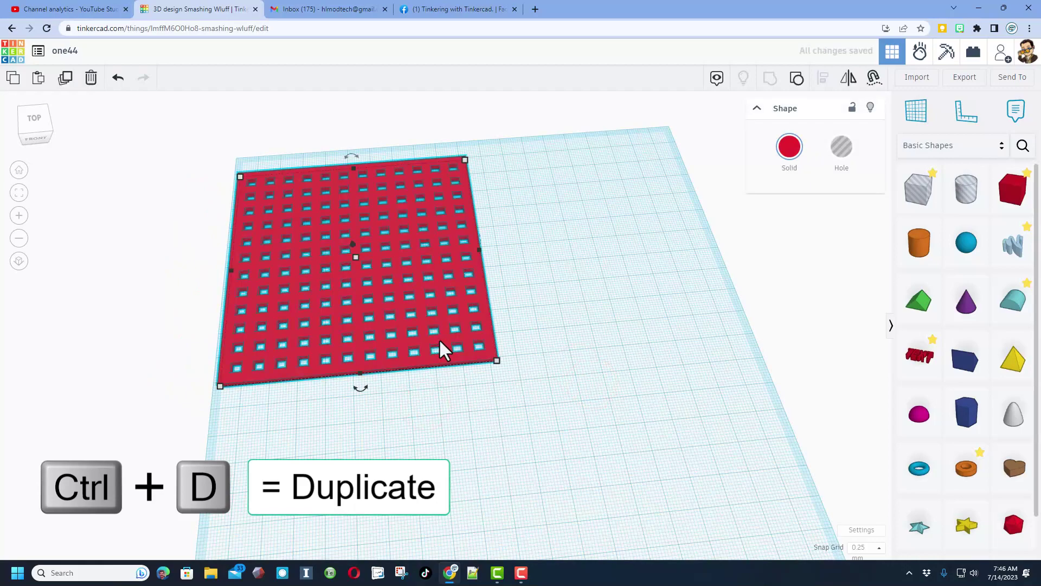
key(shift+Right)
key(shift+Right)
key(shift+Right)
key(shift+Right)
key(shift+Right)
key(shift+Right)
key(shift+Right)
key(shift+Right)
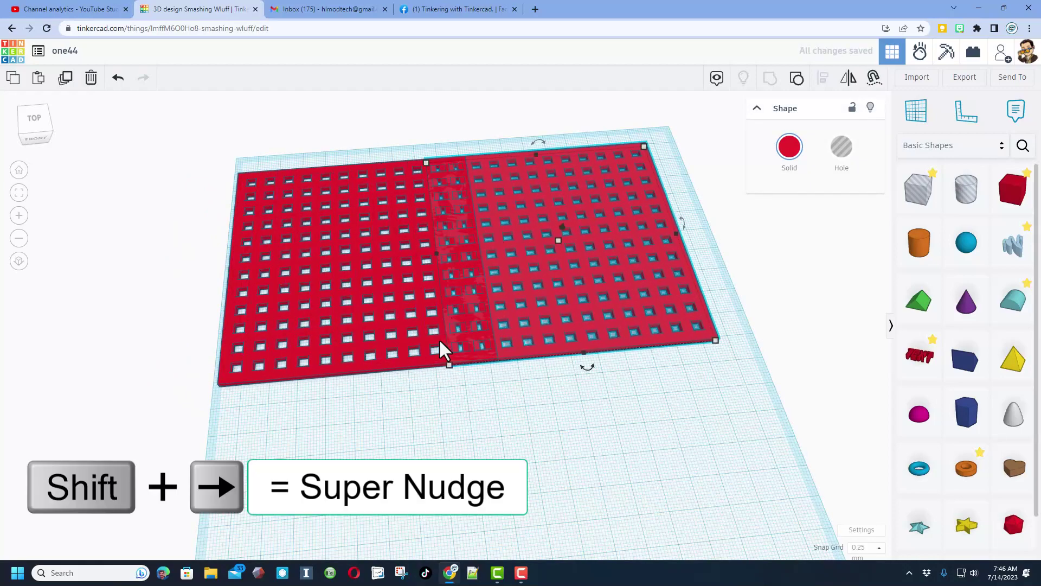
key(shift+Right)
key(shift+Right)
key(shift+Right)
click(530, 435)
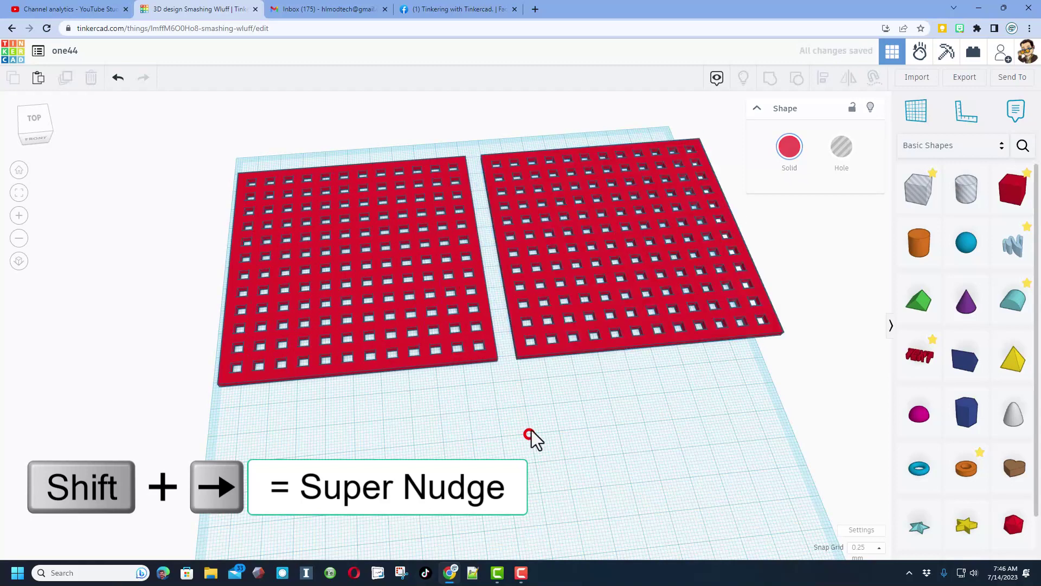
Ungroup the duplicated plate down to its separate plate and individual Polygon Grid holes.
click(571, 348)
click(795, 78)
click(693, 406)
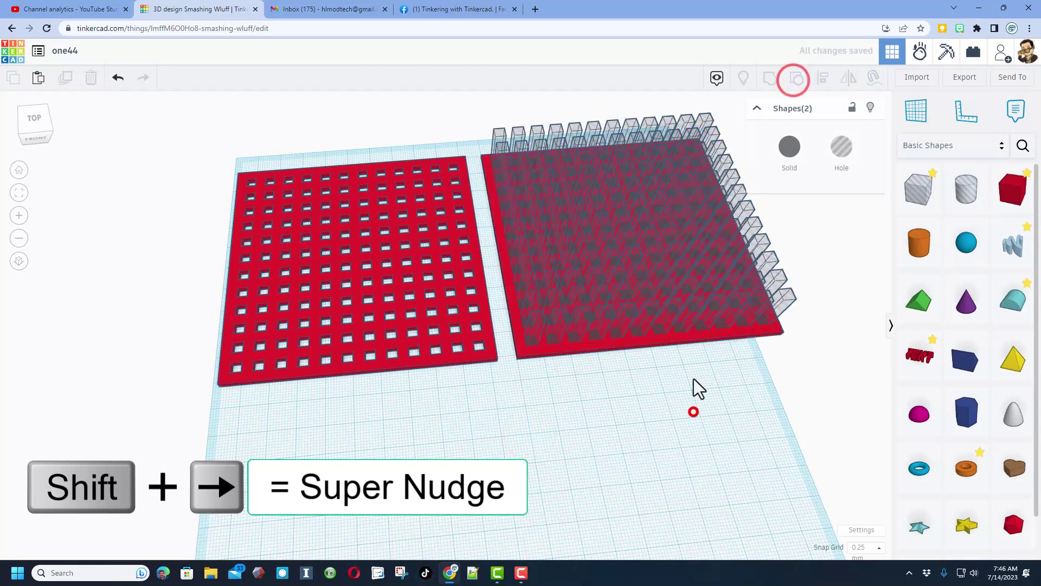
click(797, 79)
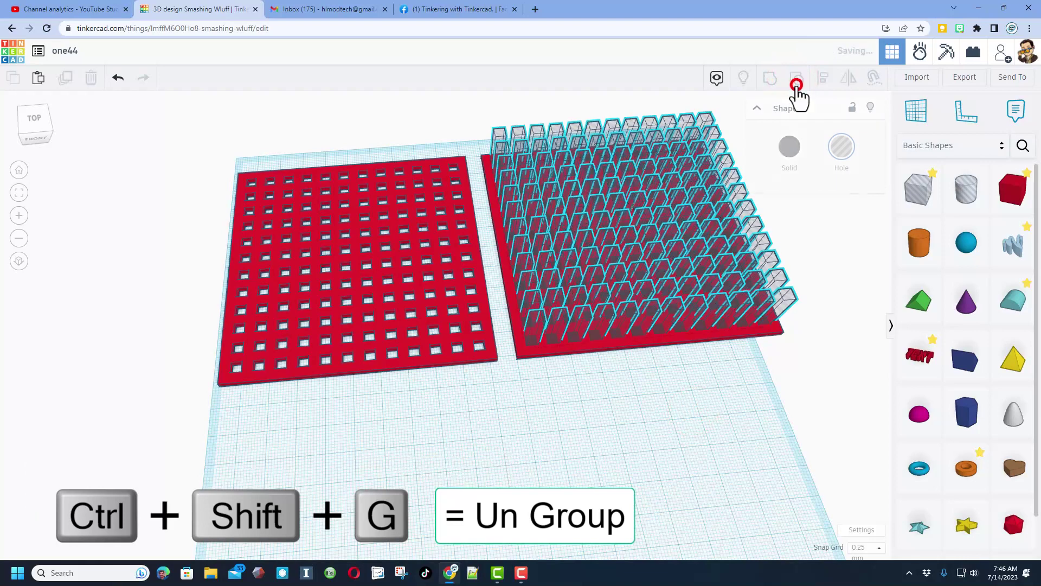
click(714, 424)
Set Polygon Sides to 32 on each of the duplicated plate's four Polygon Grid holes to make the posts round.
click(499, 142)
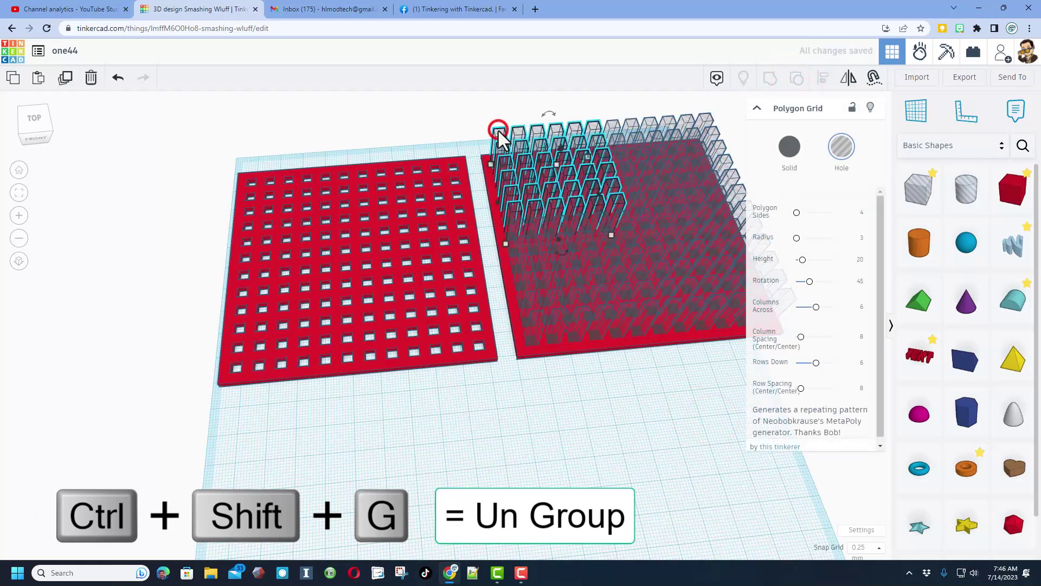
drag(796, 213, 883, 222)
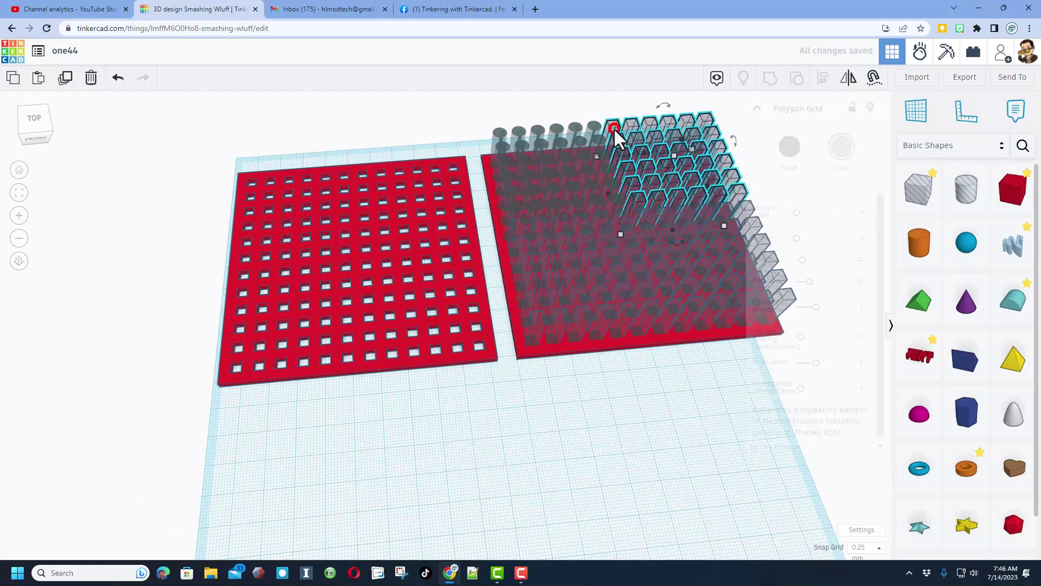
drag(799, 214, 833, 213)
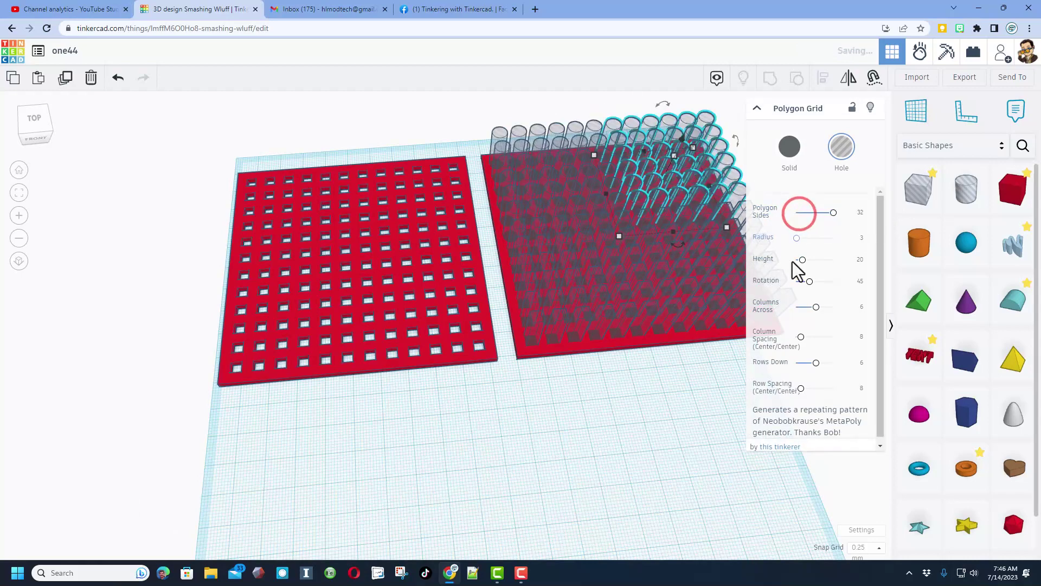
key(ctrl+z)
key(ctrl+z)
key(ctrl+z)
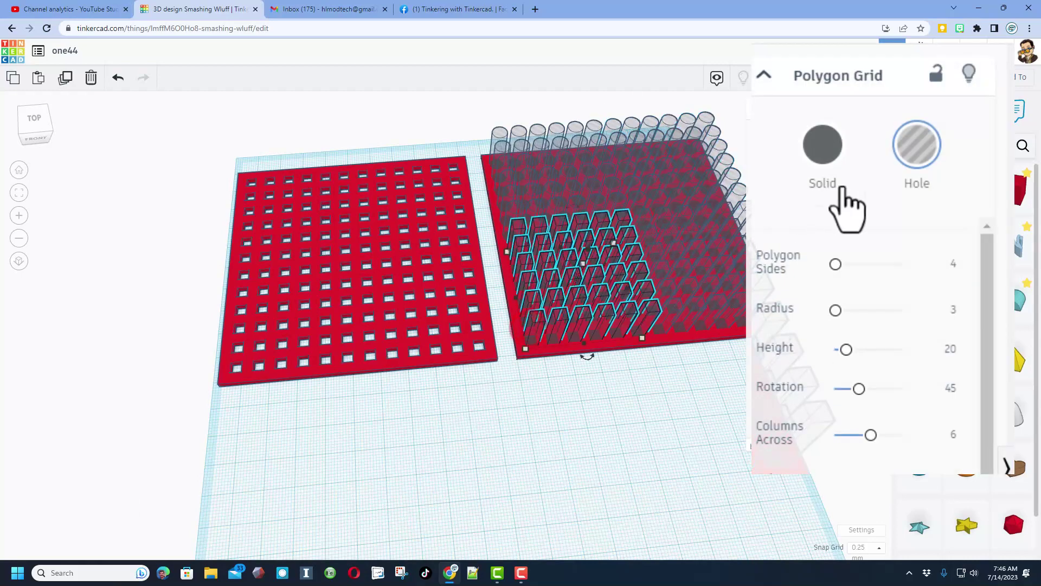
drag(839, 262, 1003, 290)
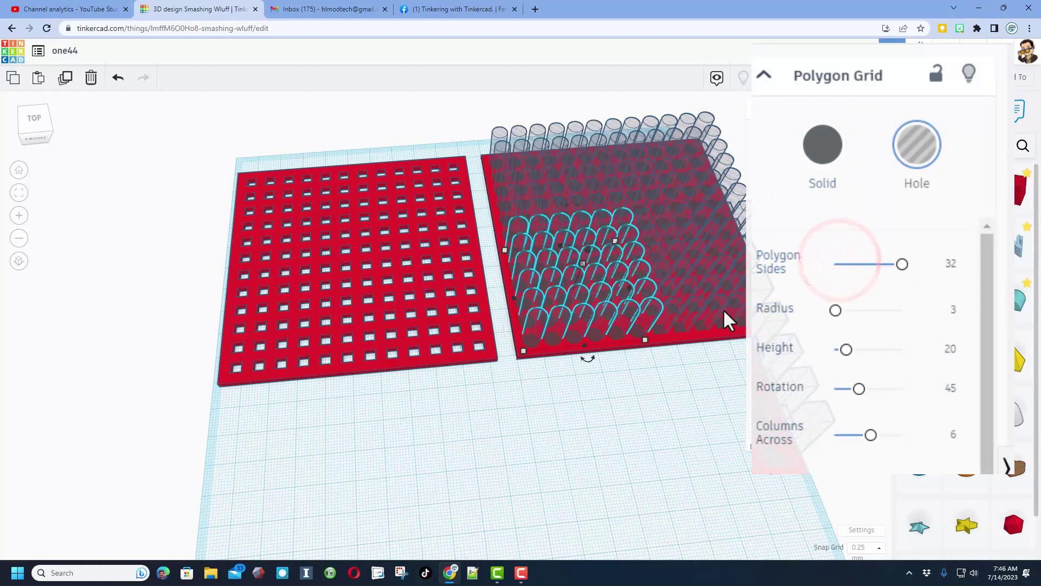
click(689, 318)
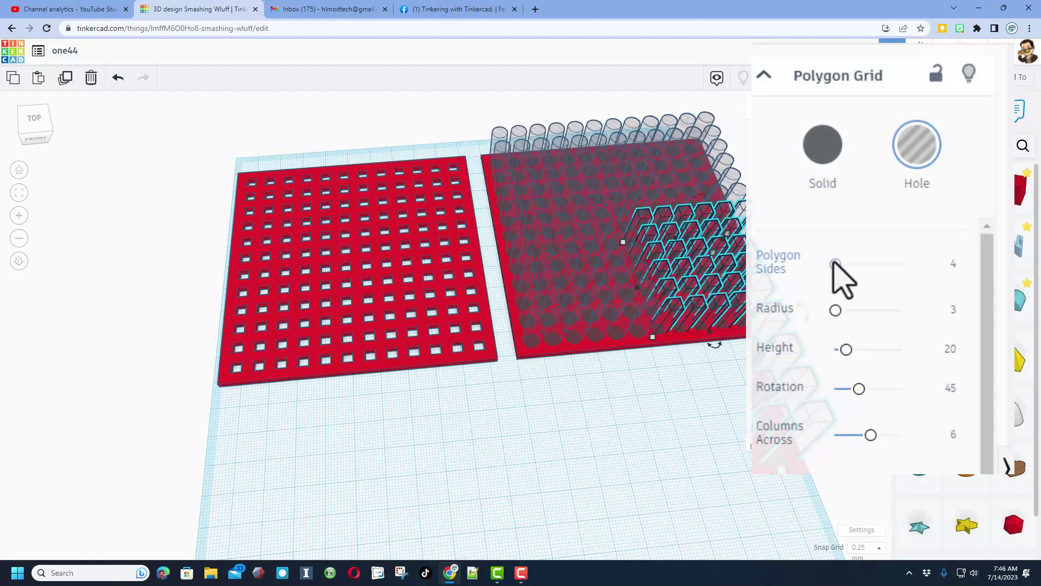
drag(835, 264, 952, 261)
Try a radius of 2.5 on the back-left Polygon Grid of the duplicated plate.
click(597, 410)
right_drag(597, 407, 502, 190)
click(507, 183)
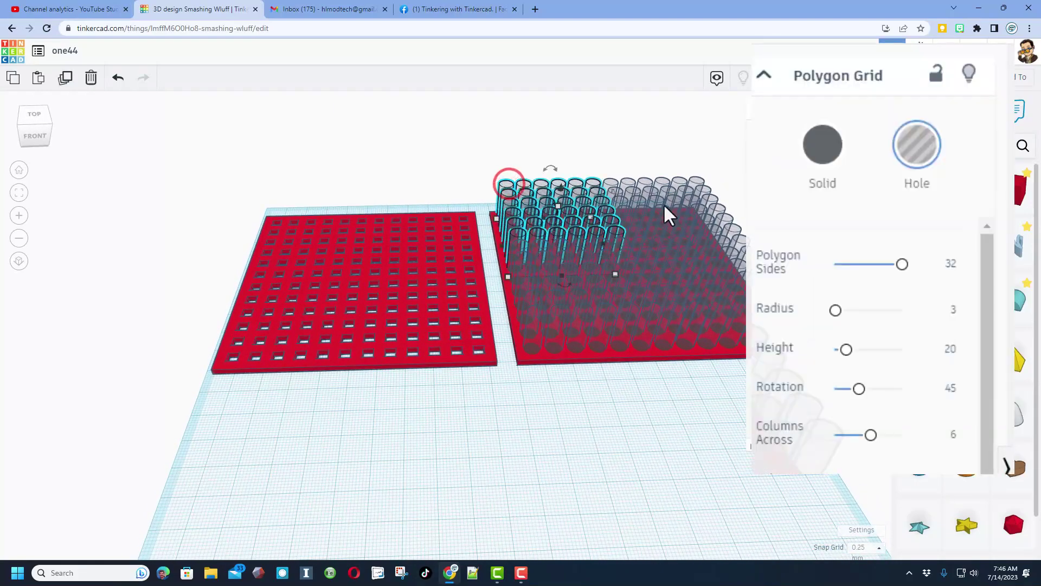
click(949, 312)
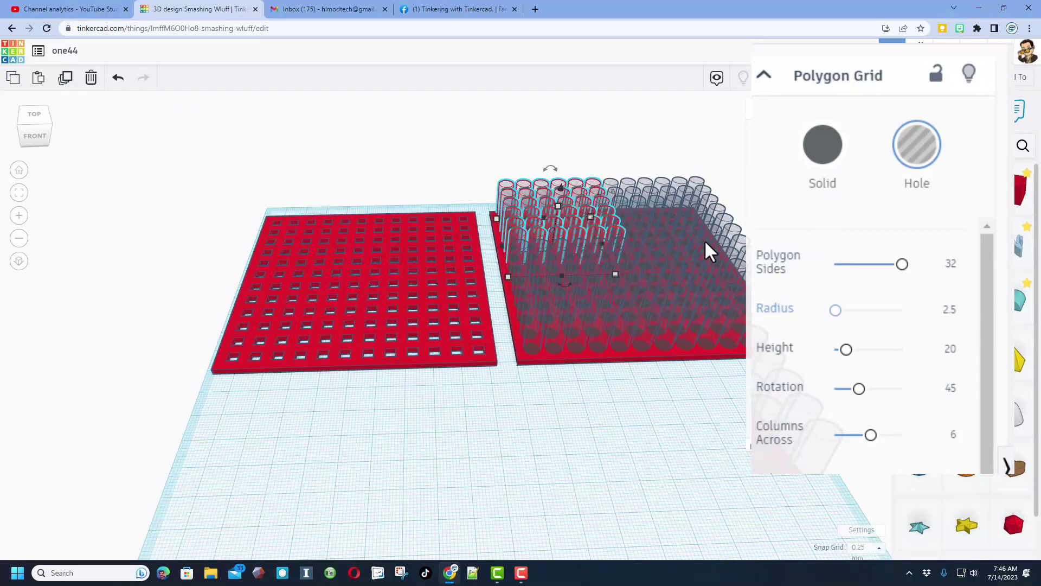
right_drag(704, 239, 596, 142)
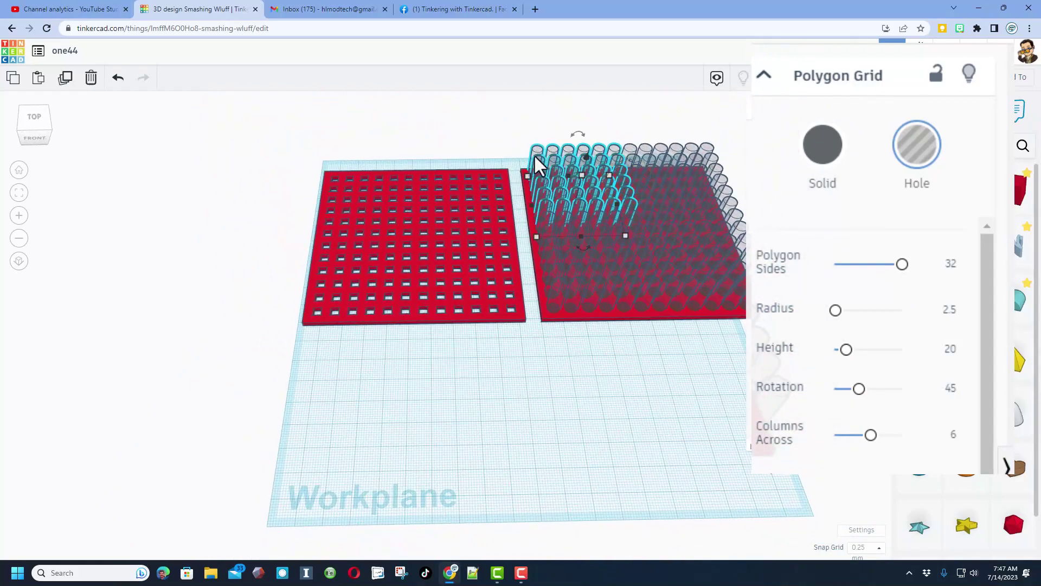
Set the back-left Polygon Grid's radius back to 3 and deselect it.
click(503, 146)
click(536, 152)
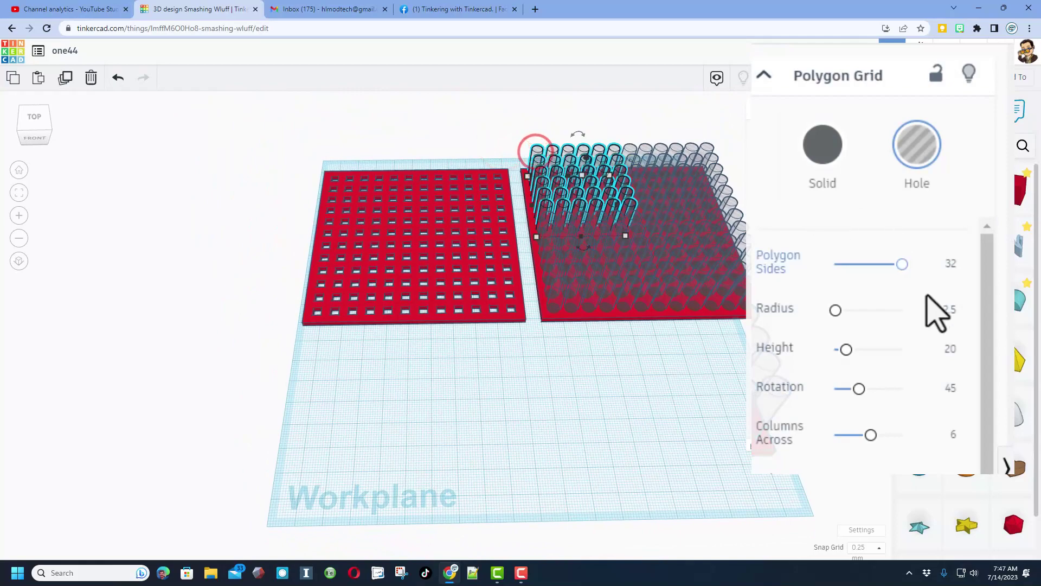
click(946, 309)
text(3)
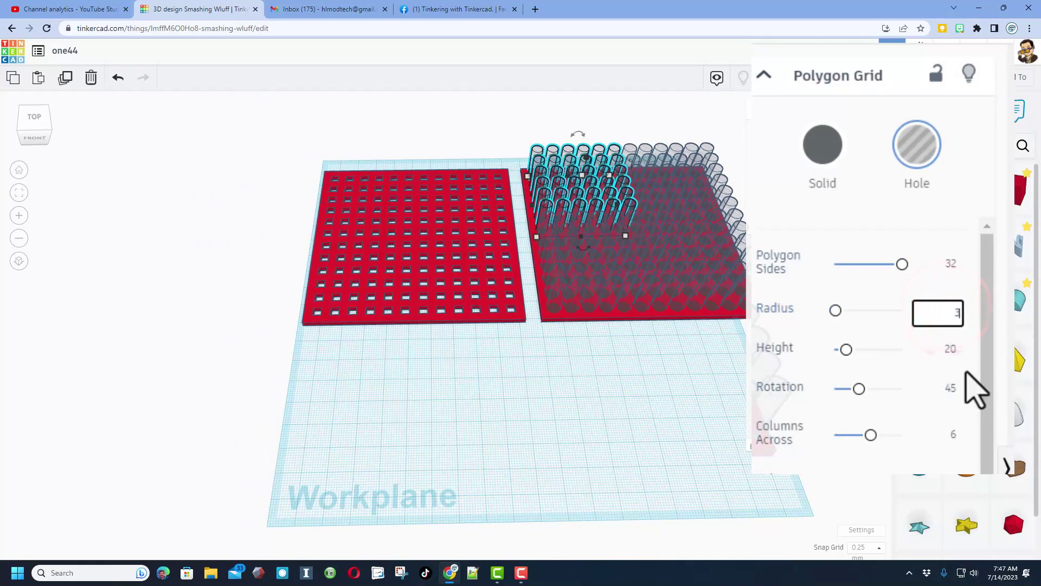
click(582, 390)
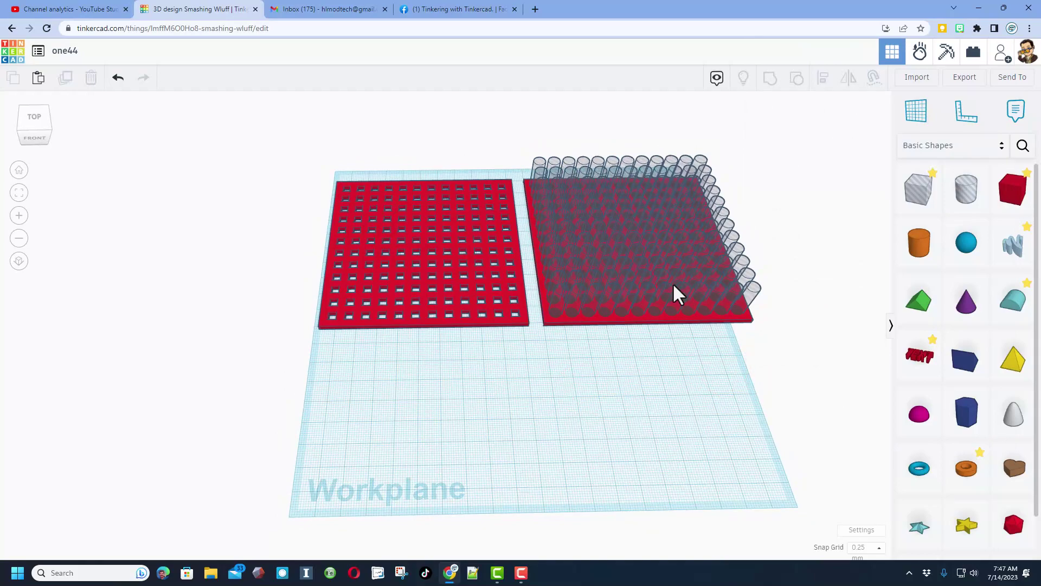
Group the duplicated plate with its four round Polygon Grids to cut the round holes through it.
right_drag(673, 282, 649, 208)
drag(542, 268, 779, 326)
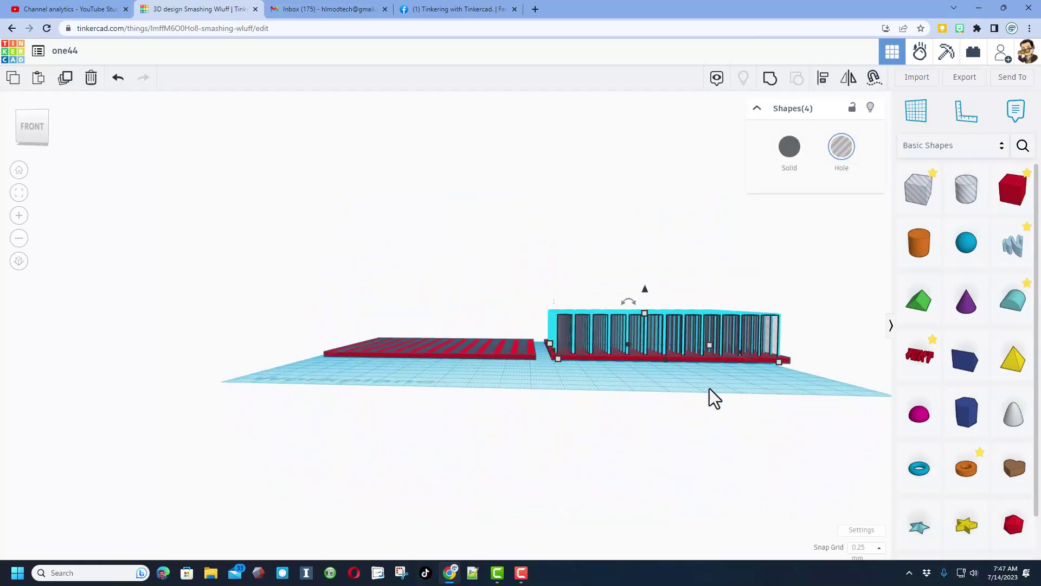
key(ctrl+g)
right_drag(715, 398, 698, 407)
click(697, 396)
drag(570, 245, 792, 375)
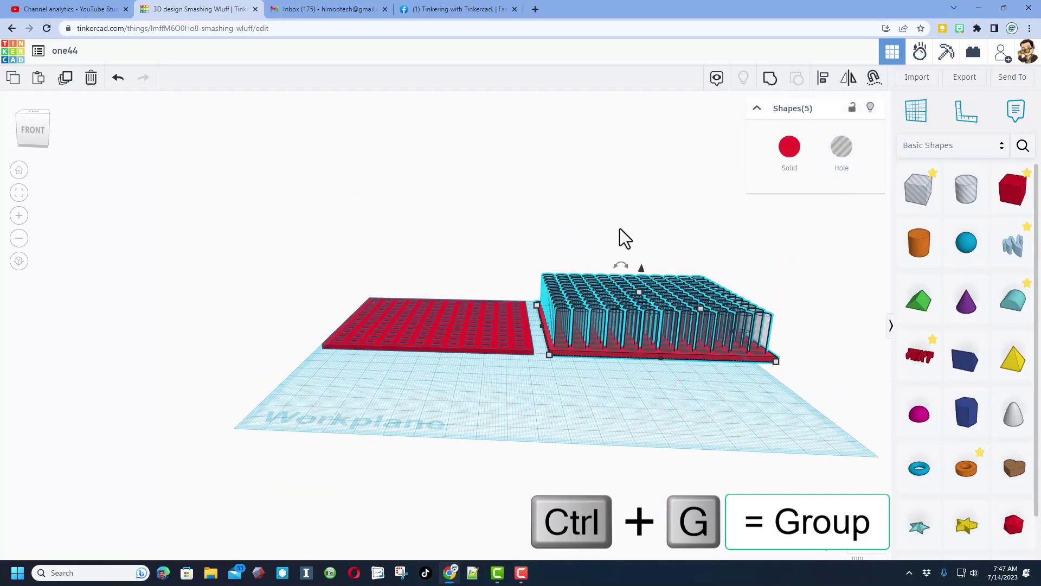
right_drag(605, 224, 620, 285)
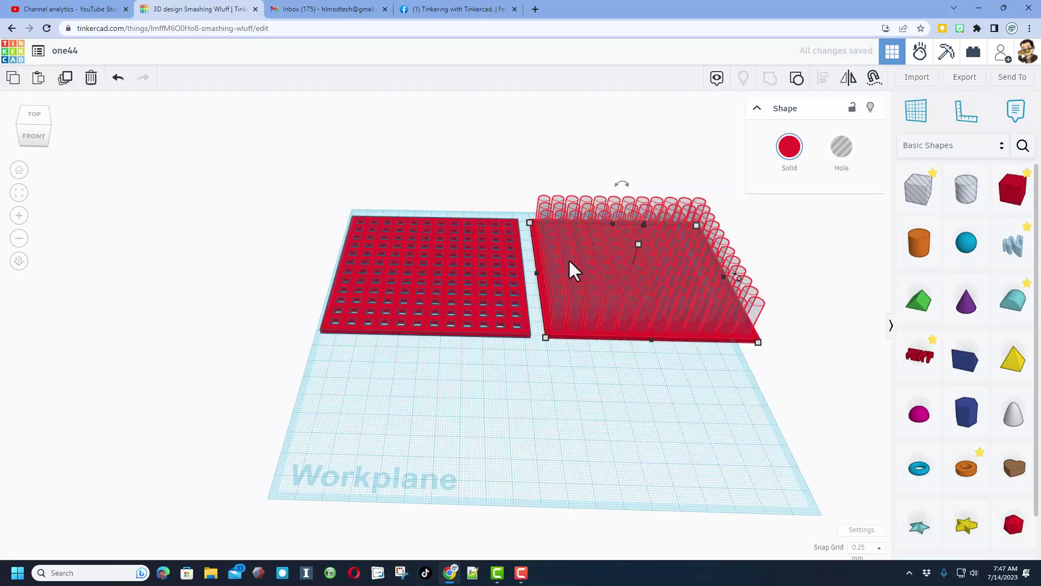
right_drag(570, 261, 581, 349)
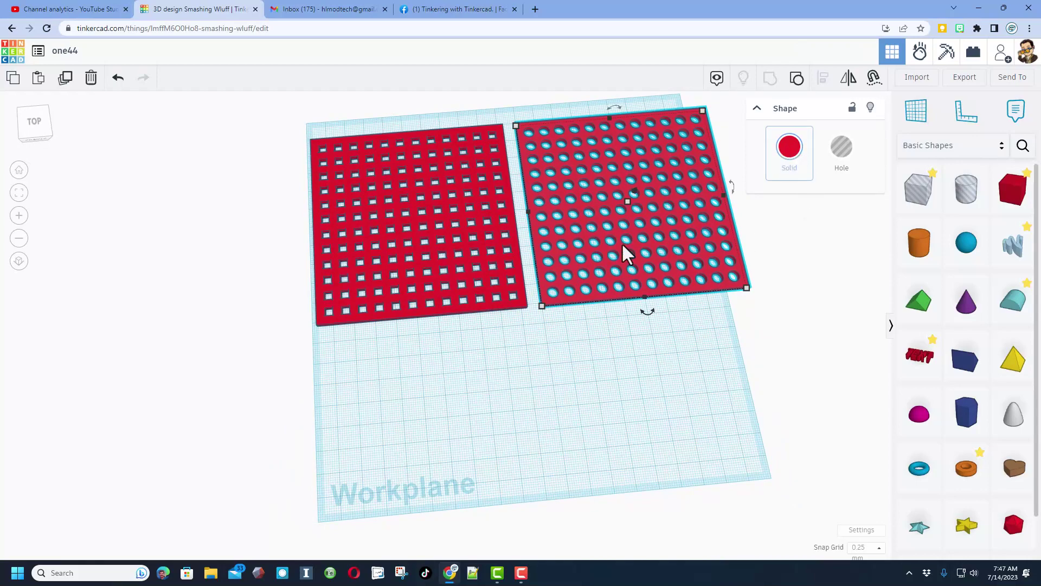
right_drag(691, 387, 645, 359)
right_drag(567, 424, 579, 341)
click(530, 419)
Switch to the HLModTech Tinkercad page, open and close its contact chat, and view the Tinkercad Community Discord invite.
key(ctrl+4)
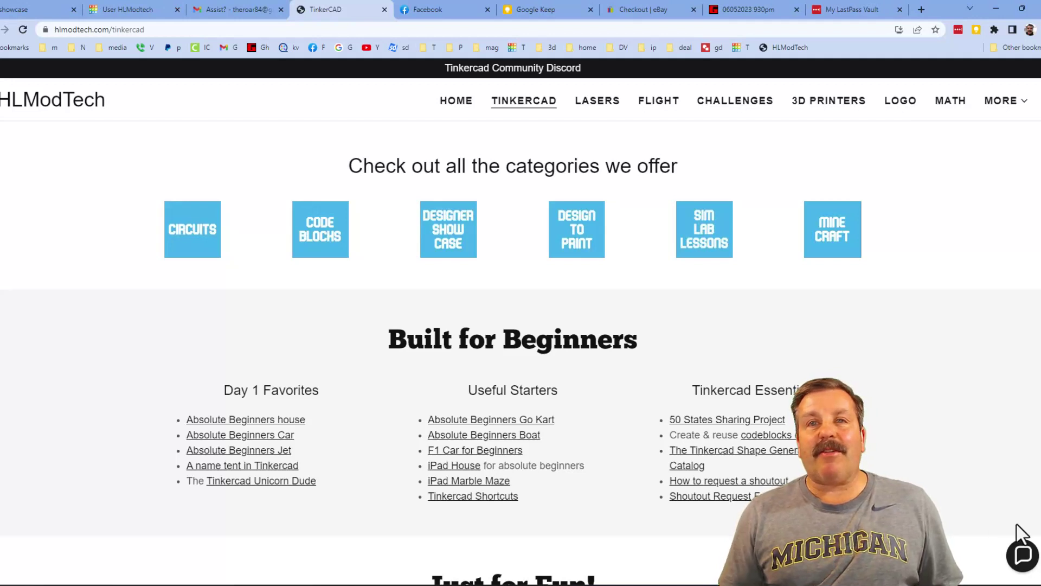
click(1021, 558)
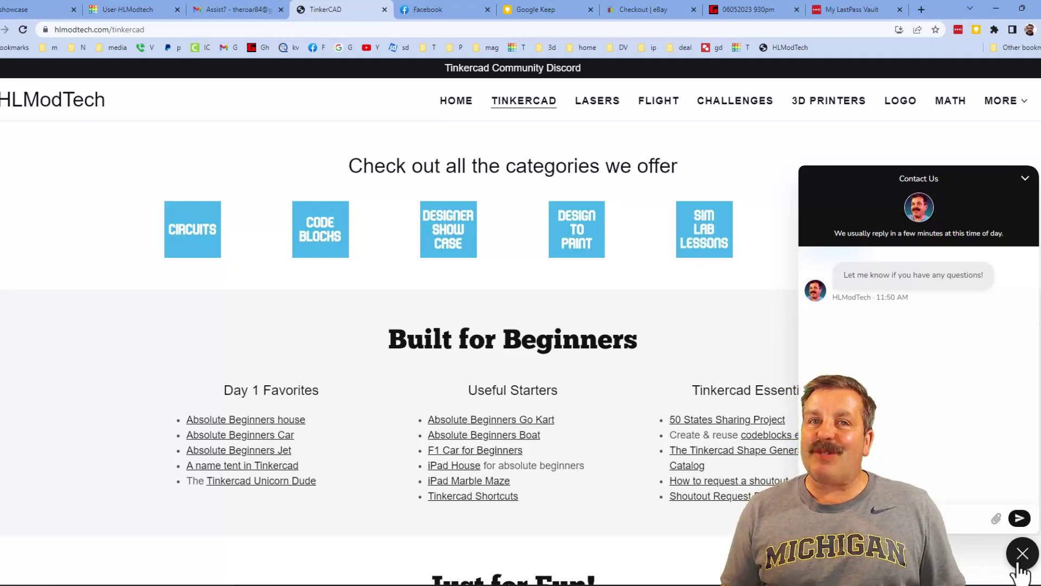
click(1023, 553)
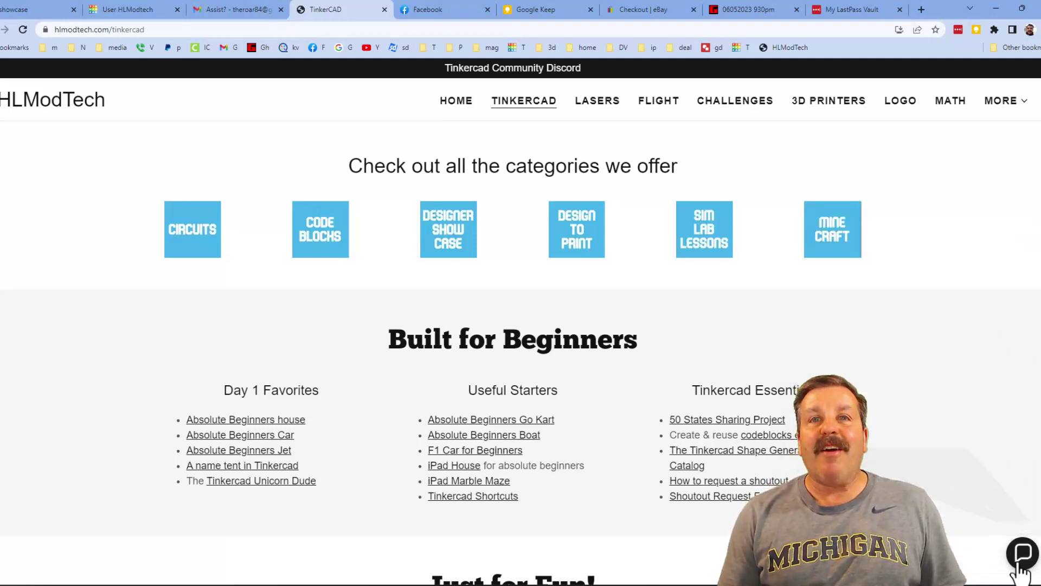
click(490, 75)
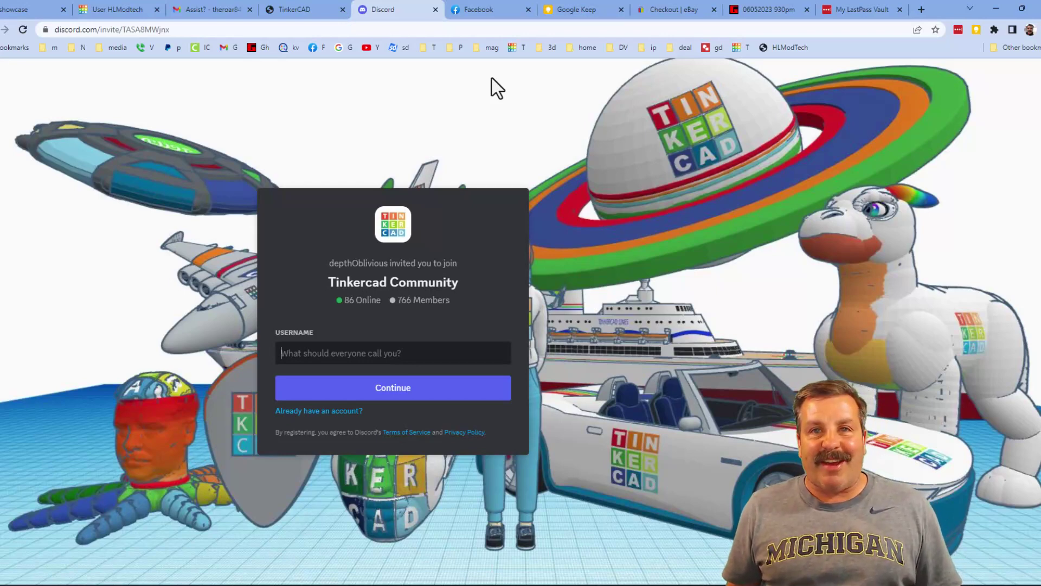
key(ctrl+shift+Tab)
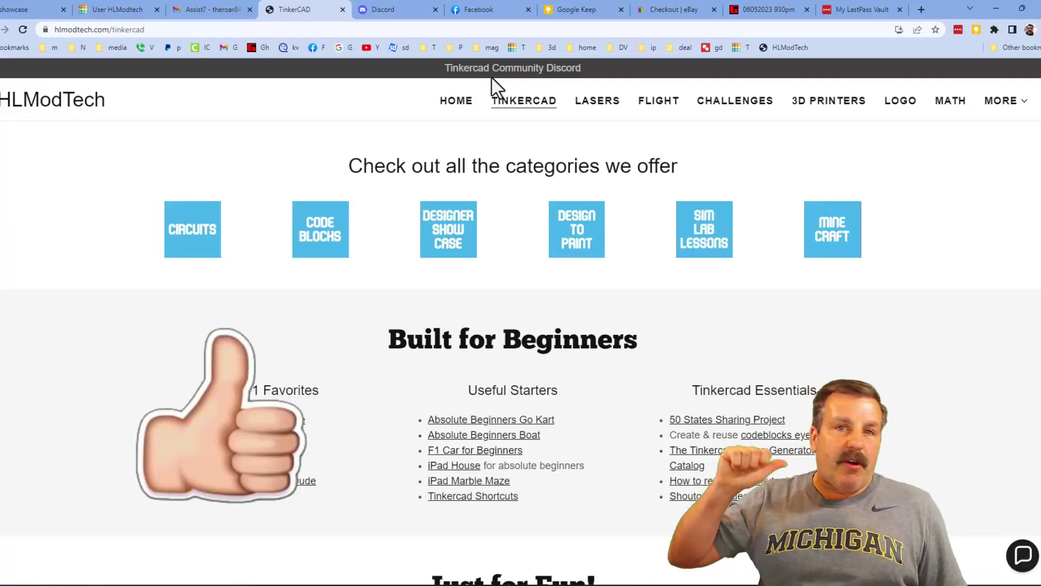